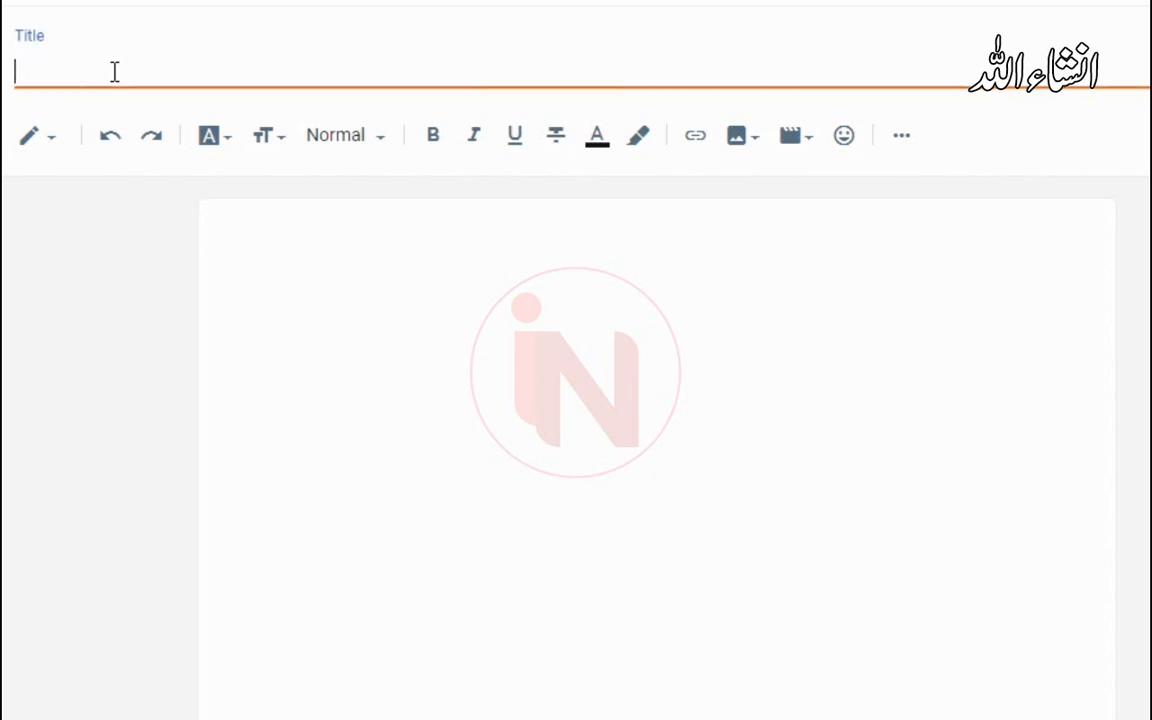
Title the new page "Discalimer" and publish it
{"action": "type", "text": "Discalimer"}
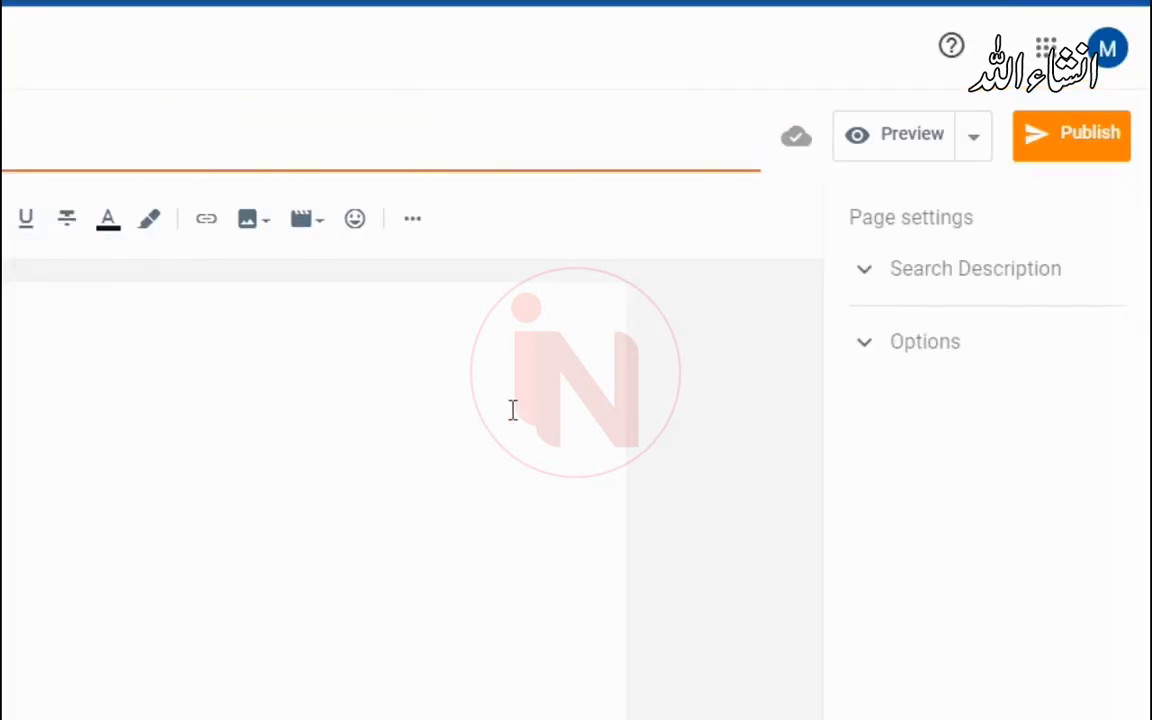
{"action": "left_click", "coordinate": [1065, 148]}
{"action": "left_click", "coordinate": [445, 535]}
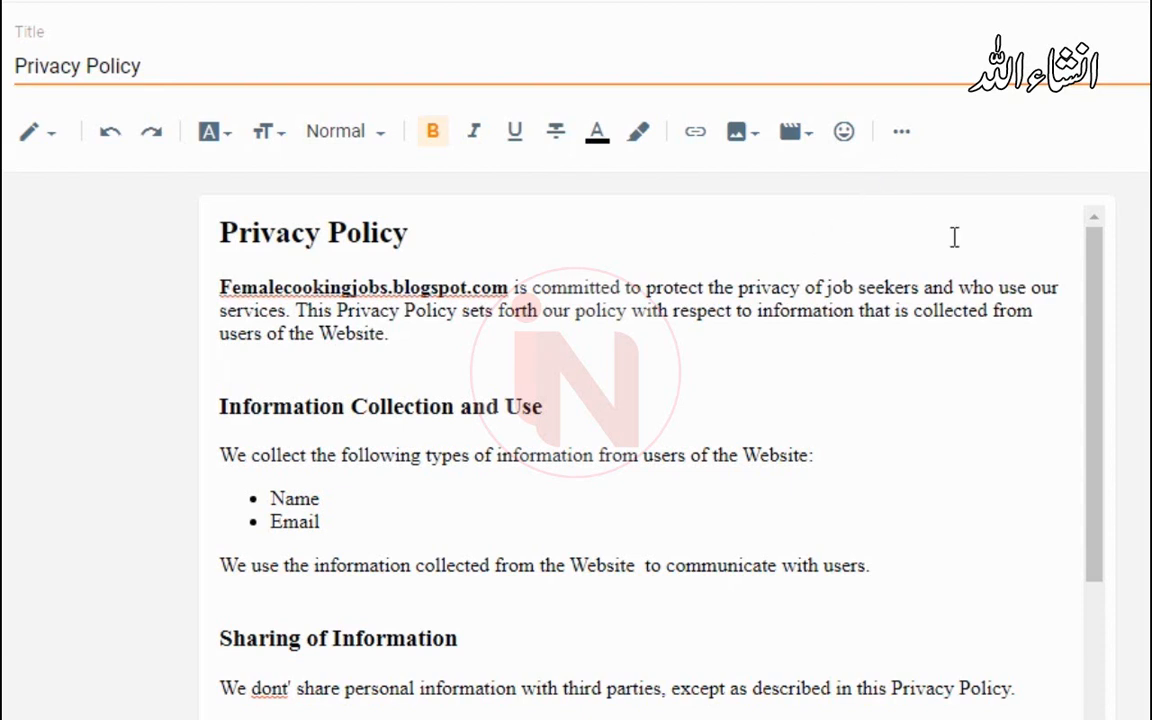
Look over the Privacy Policy page's text and update the published page
{"action": "mouse_move", "coordinate": [1098, 324]}
{"action": "left_mouse_down"}
{"action": "mouse_move", "coordinate": [1106, 470]}
{"action": "mouse_move", "coordinate": [1103, 307]}
{"action": "left_mouse_up"}
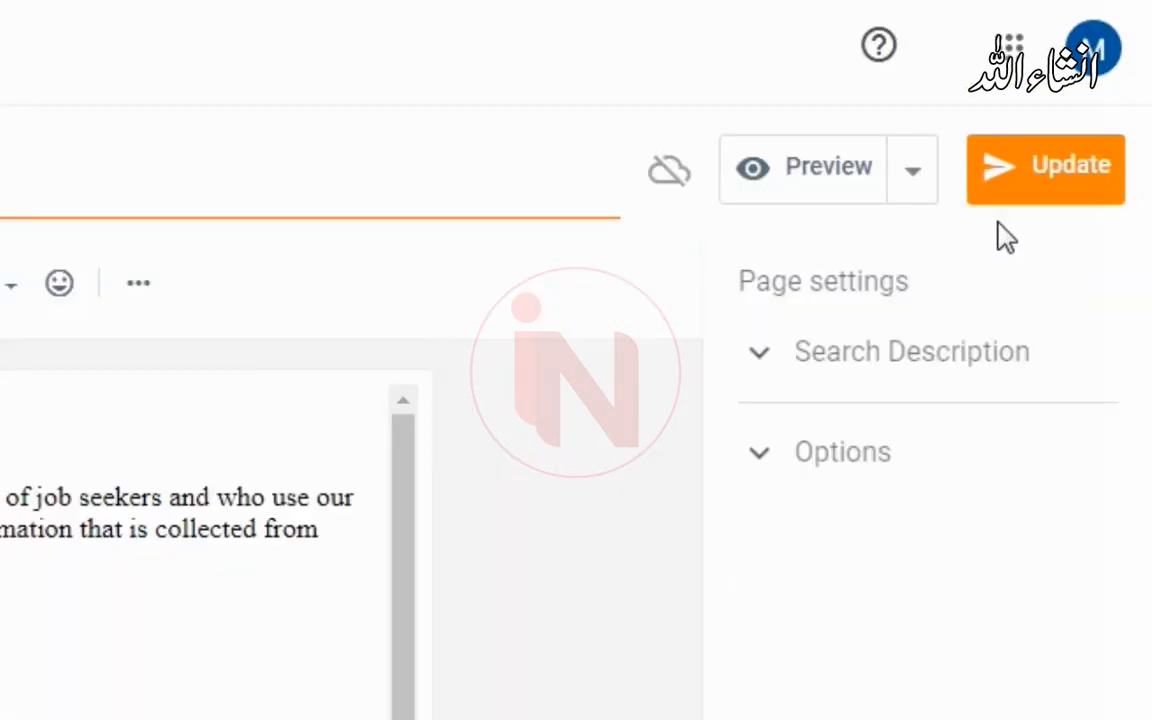
{"action": "left_click", "coordinate": [1043, 195]}
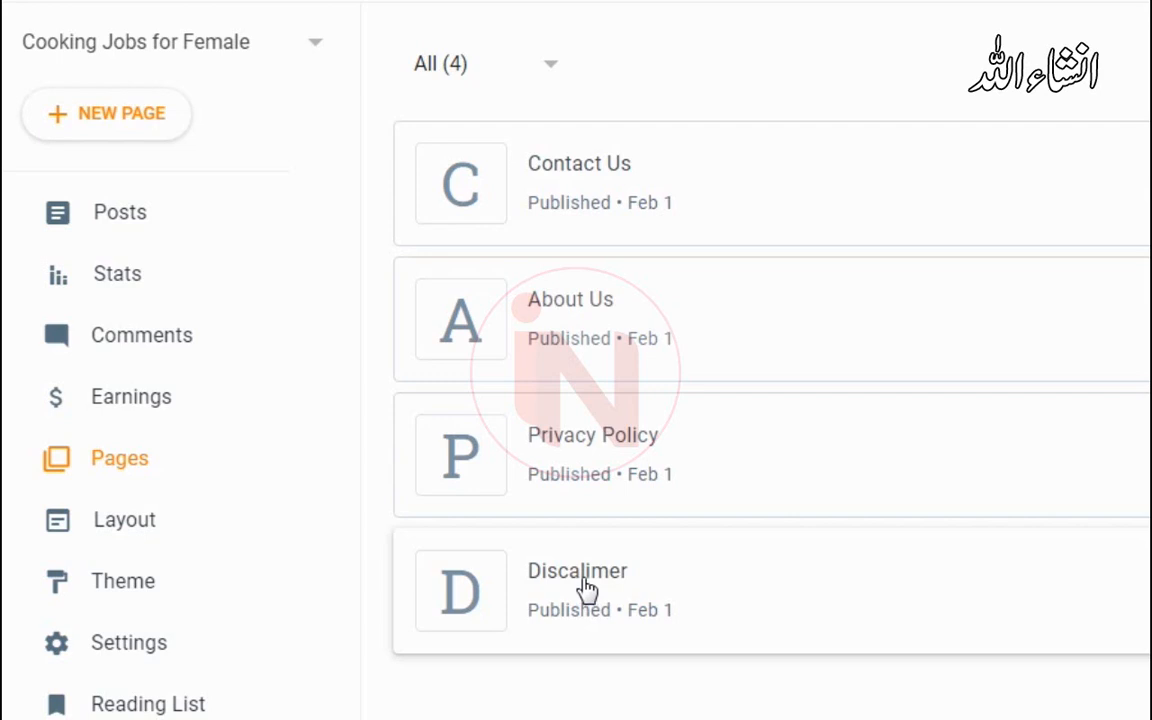
Add the paragraph starting "This disclaimer is intended to protect the provider of the information" to the Discalimer page and update it
{"action": "left_click", "coordinate": [586, 582]}
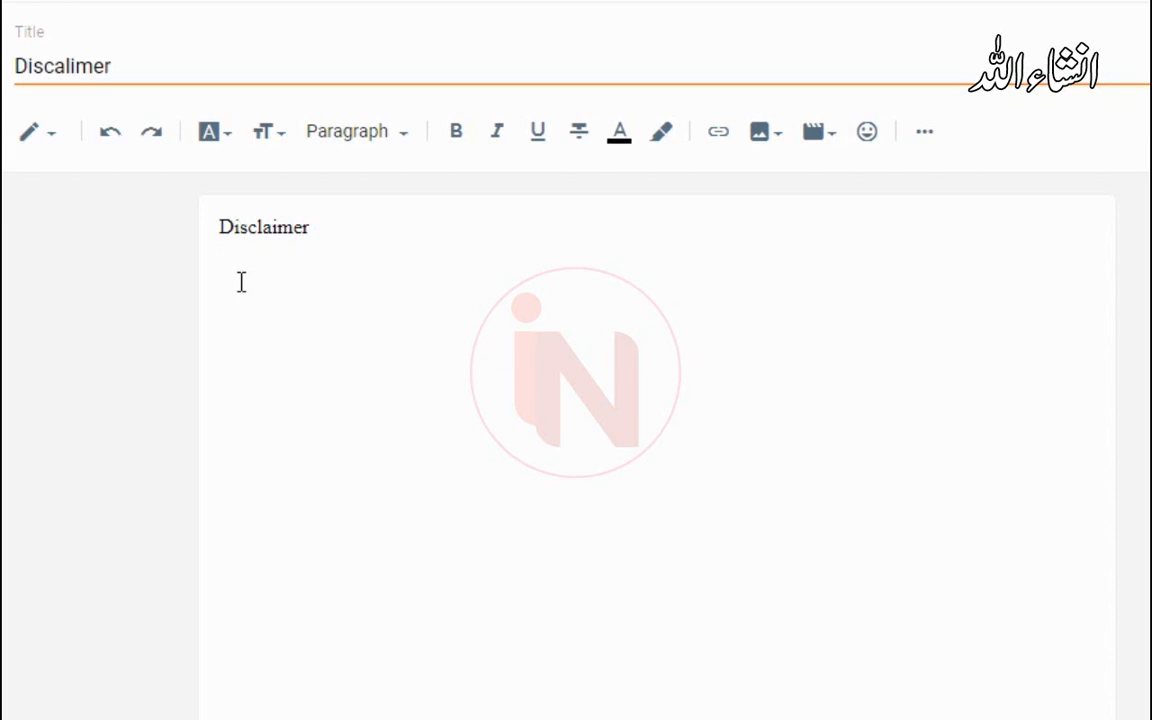
{"action": "type", "text": "This disclaimer is intended to protect the provider of the information from liability in the event that the information is found not to be accurate or if it is used in a way that causes harm or unintended consequences. We don't not endorse and confirm the job/employer's status and legality. The above information is quoted the from third party source, so it is important to be aware that we don't hold any liability in case of any mishap or unpleasant consequences."}
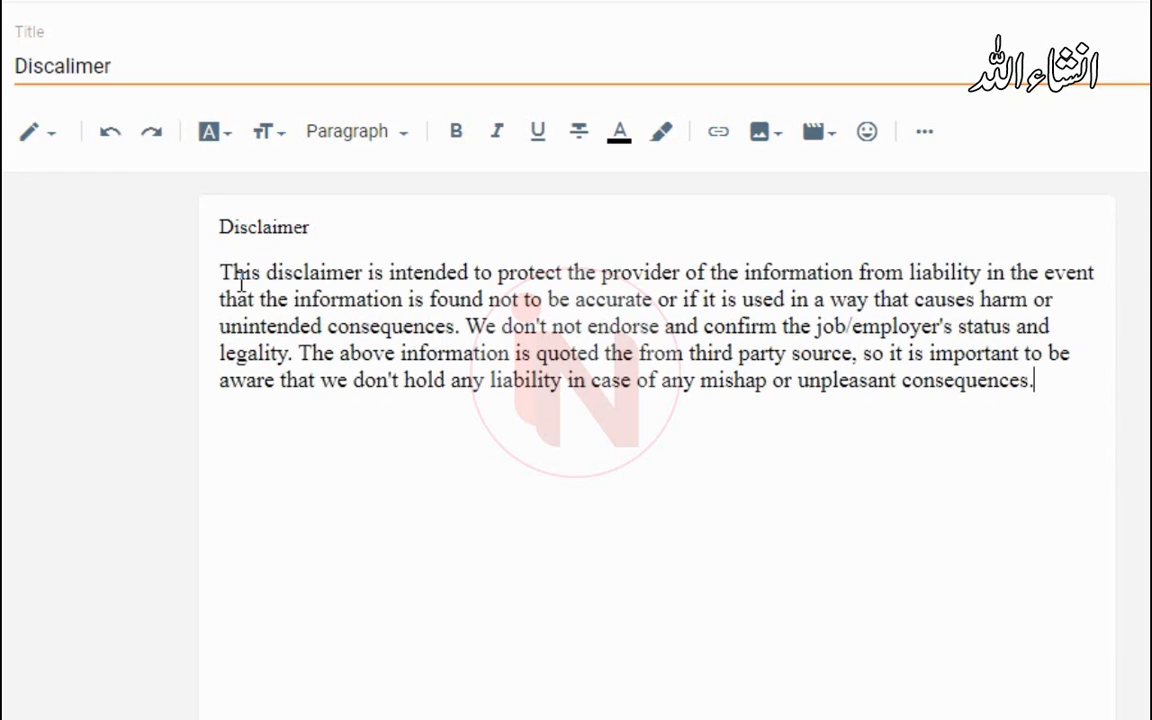
{"action": "left_click_drag", "start_coordinate": [1038, 380], "coordinate": [222, 262]}
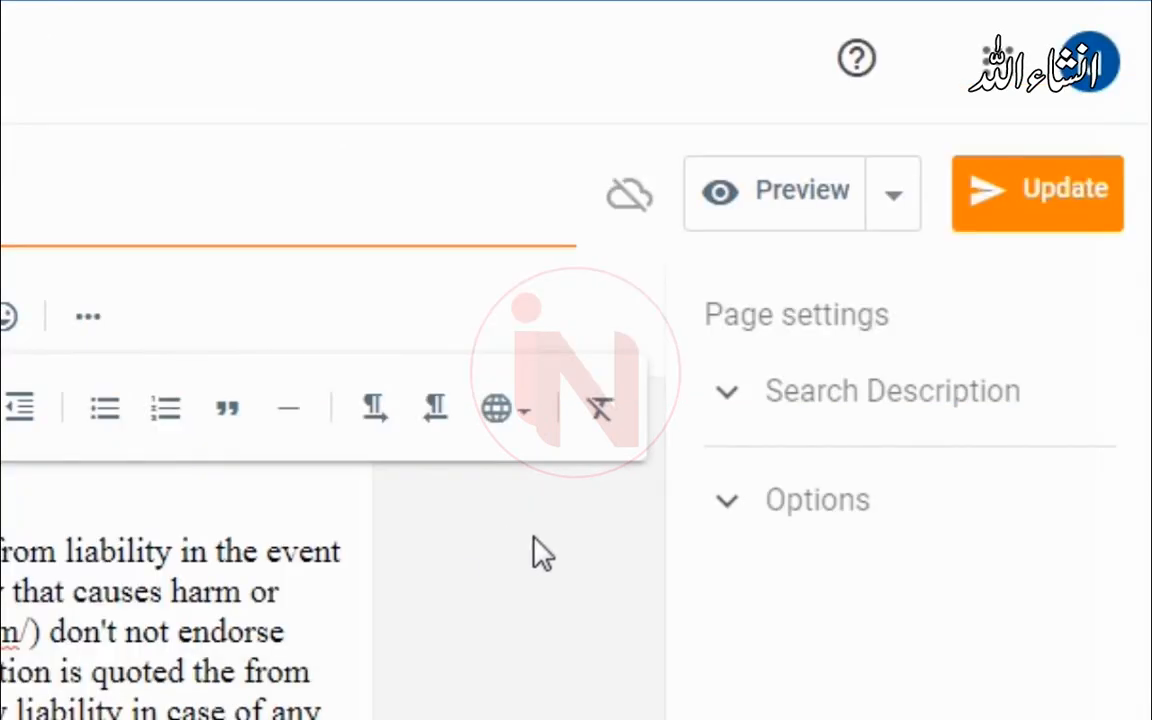
{"action": "left_click", "coordinate": [1035, 192]}
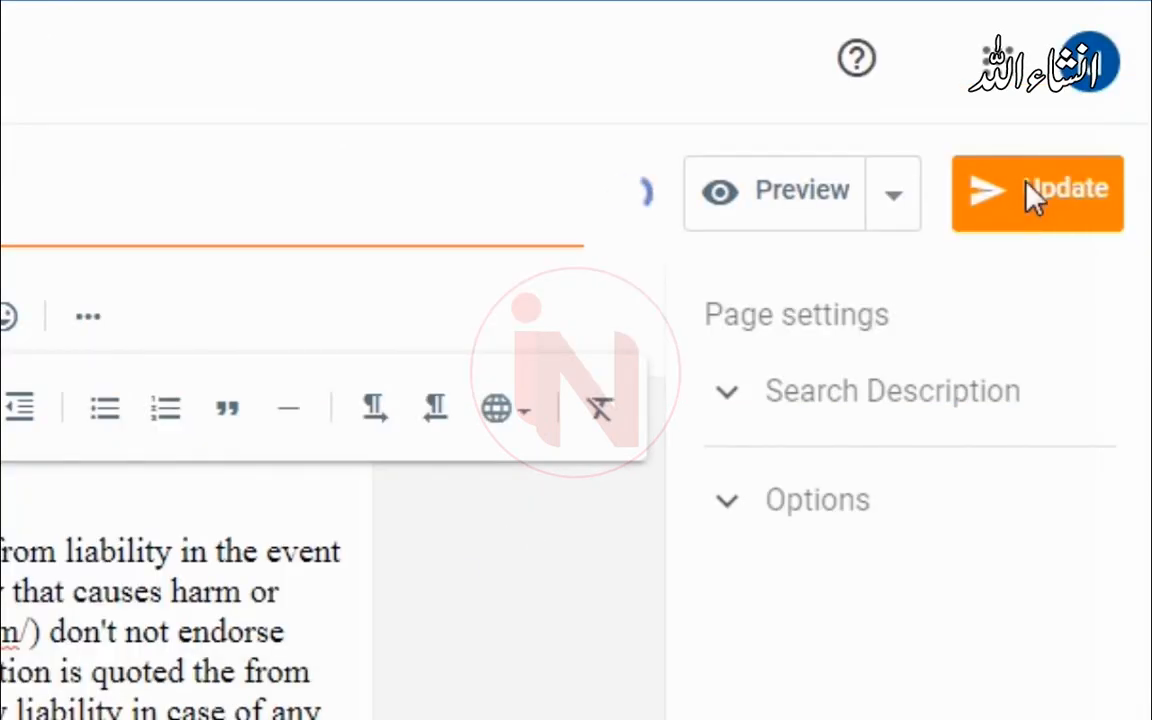
Open the About Us page in the editor and examine the social media entries in its contact list
{"action": "left_click", "coordinate": [583, 316]}
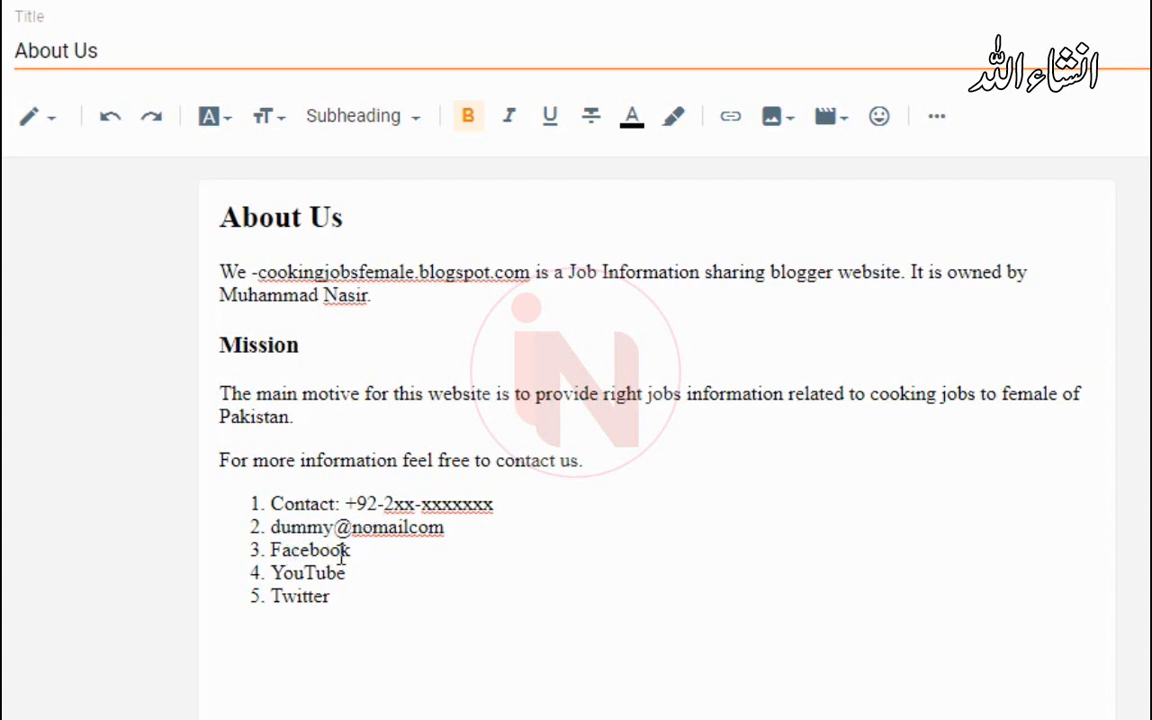
{"action": "left_click_drag", "start_coordinate": [343, 550], "coordinate": [275, 566]}
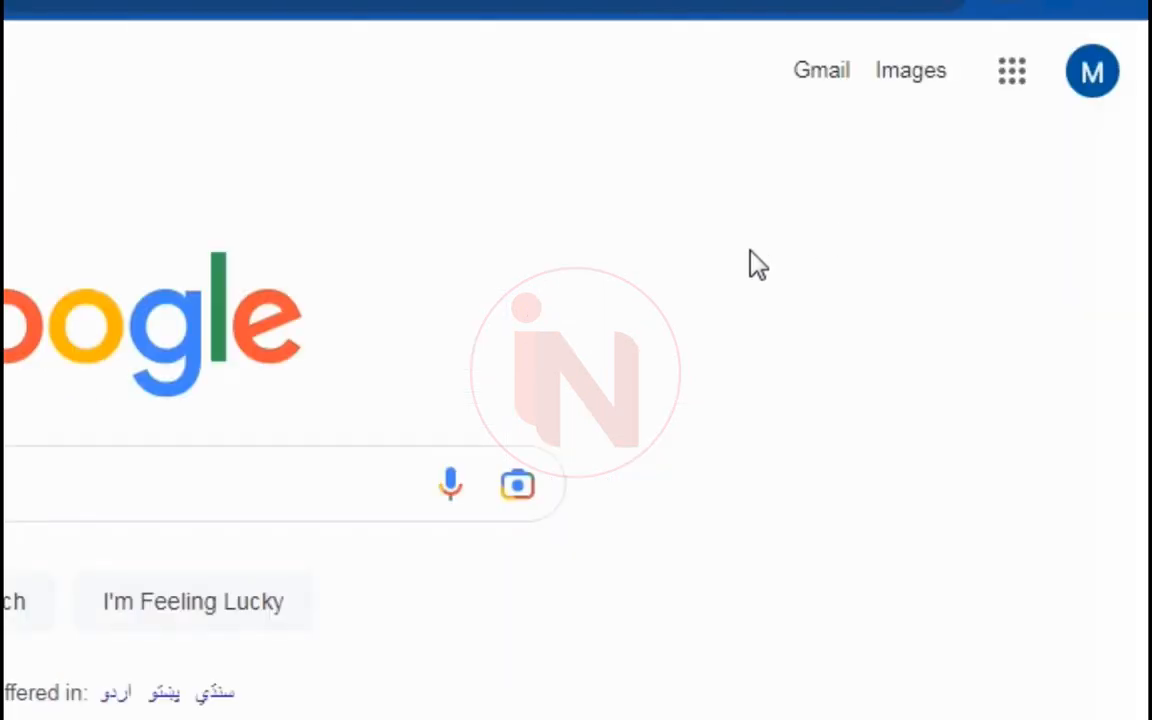
Switch to Google Drive and create a new Google Form titled "Contact Form"
{"action": "left_click", "coordinate": [1012, 72]}
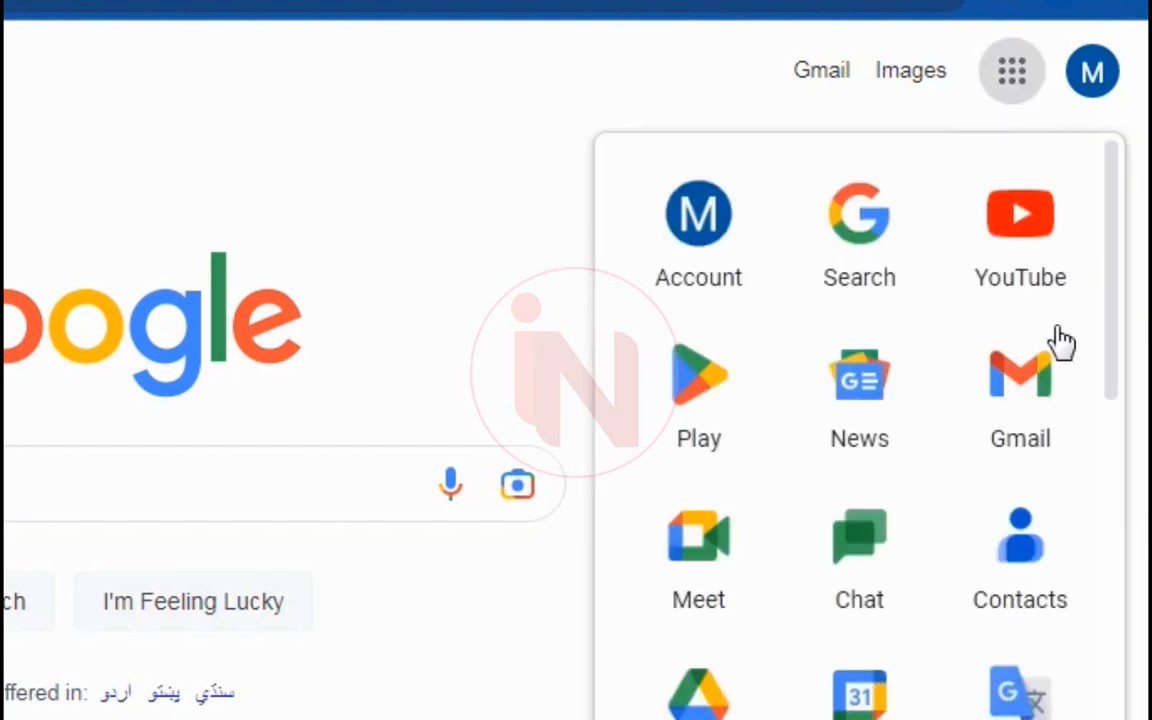
{"action": "scroll", "coordinate": [1119, 362], "scroll_direction": "down", "scroll_amount": 2}
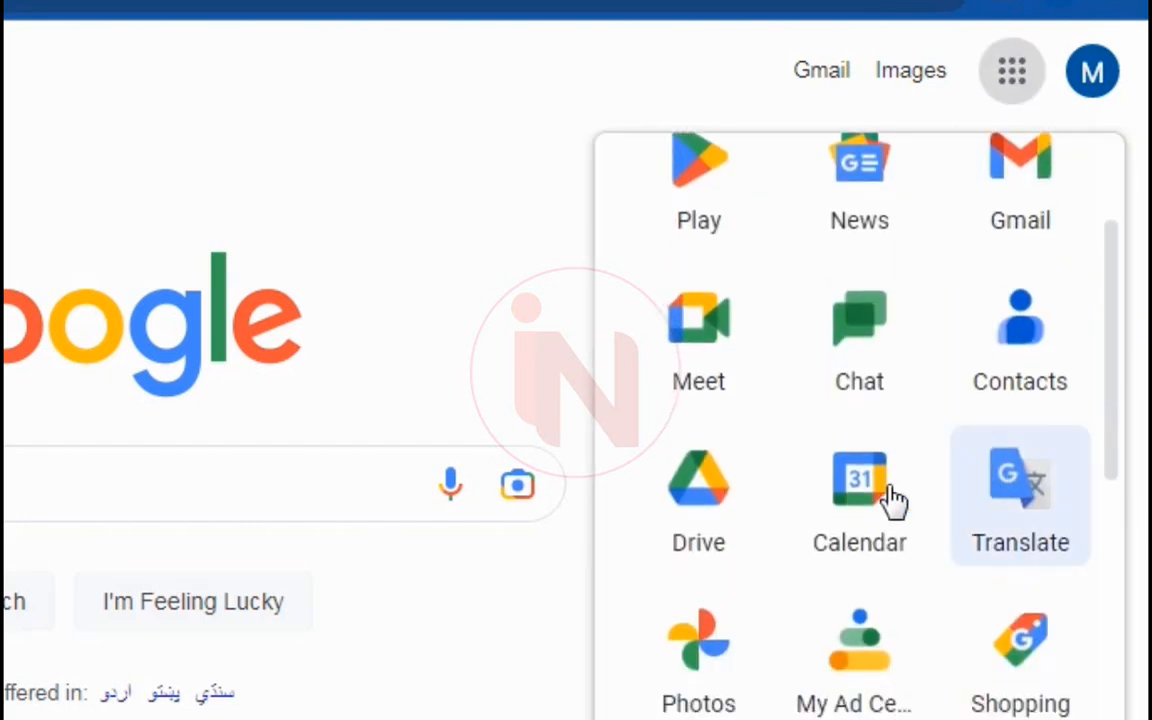
{"action": "left_click", "coordinate": [697, 500]}
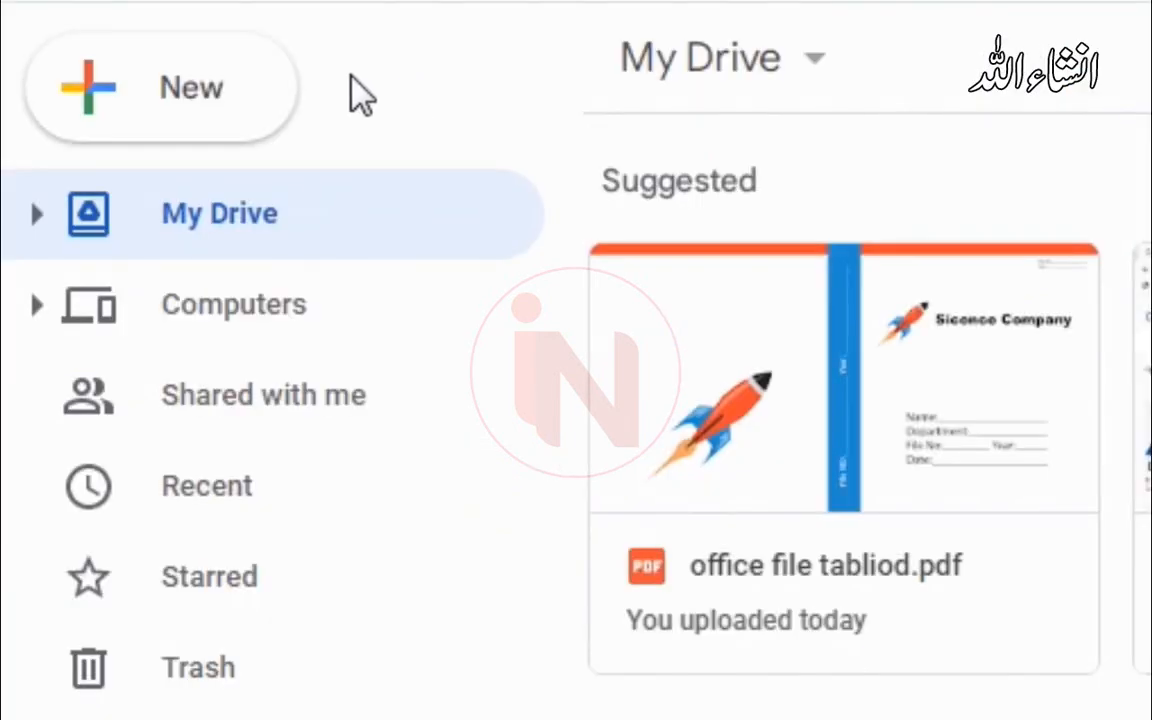
{"action": "left_click", "coordinate": [195, 95]}
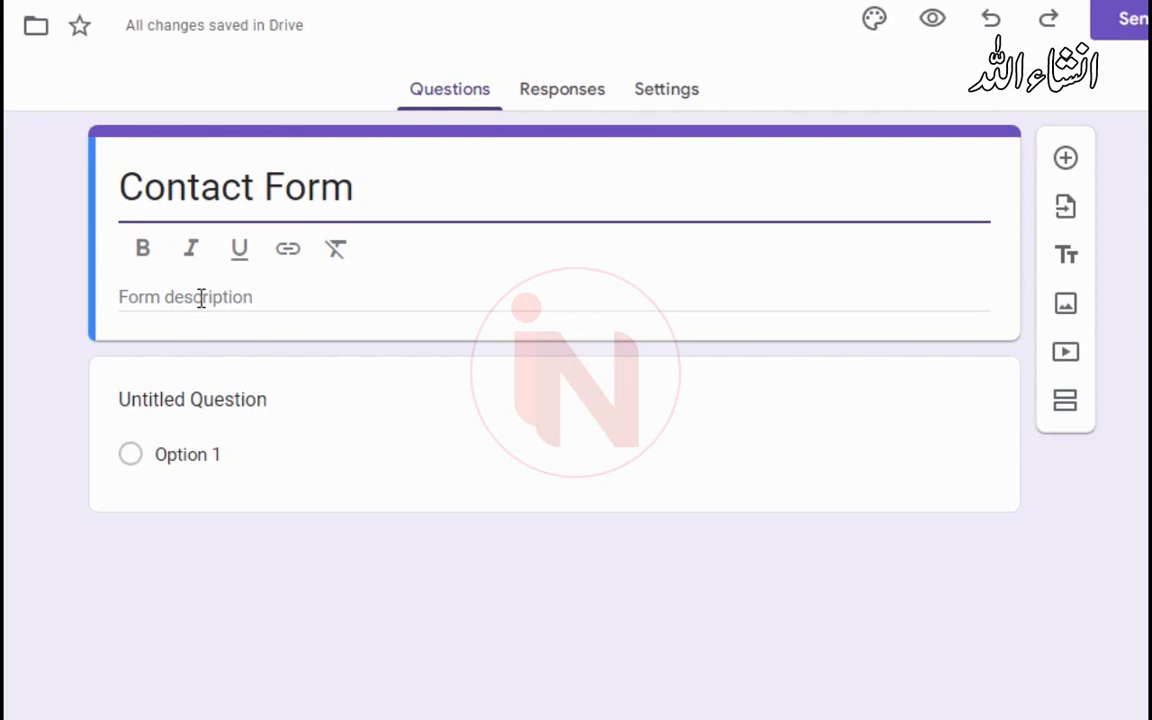
Enter the form description "Fill this form to contact us" and make the first question "Enter Your Name" with a short answer
{"action": "left_click", "coordinate": [201, 297]}
{"action": "left_click", "coordinate": [300, 372]}
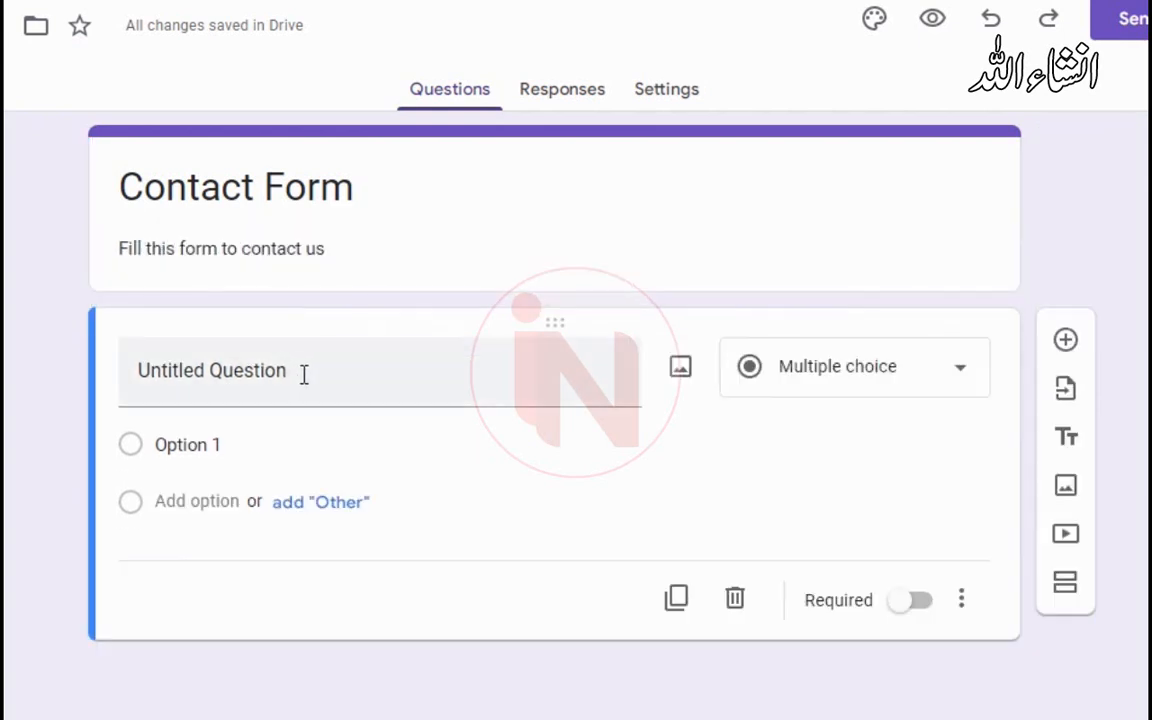
{"action": "left_click", "coordinate": [301, 372]}
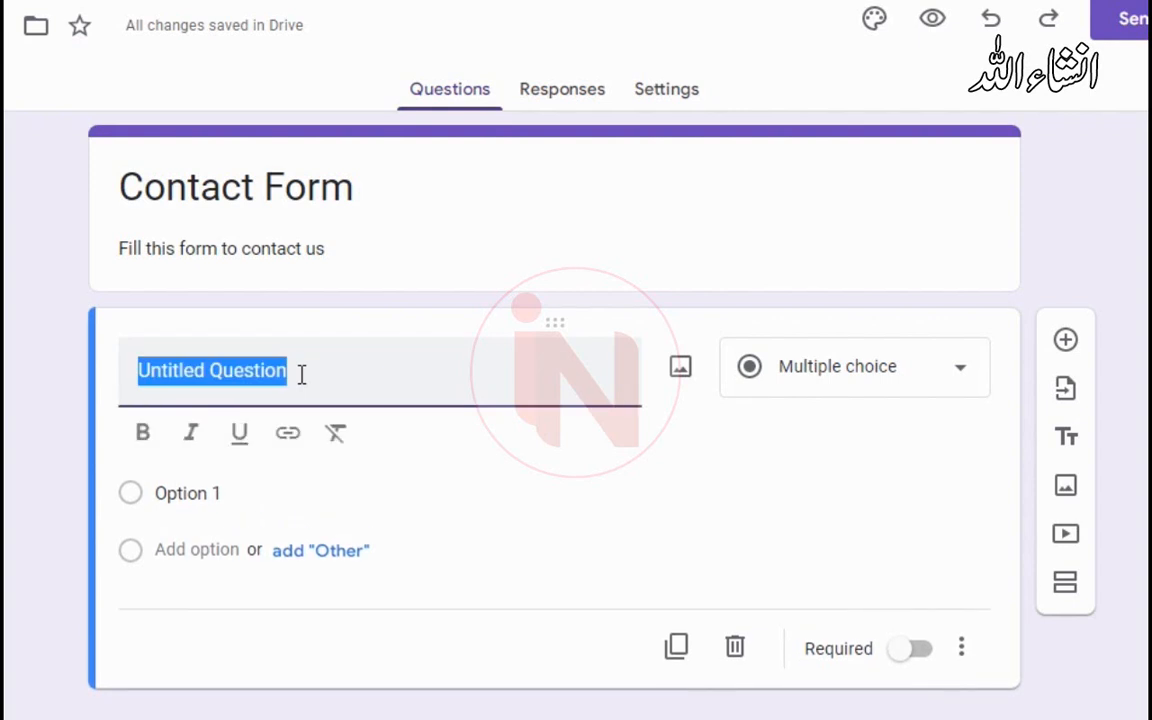
{"action": "type", "text": "Enter Your Name"}
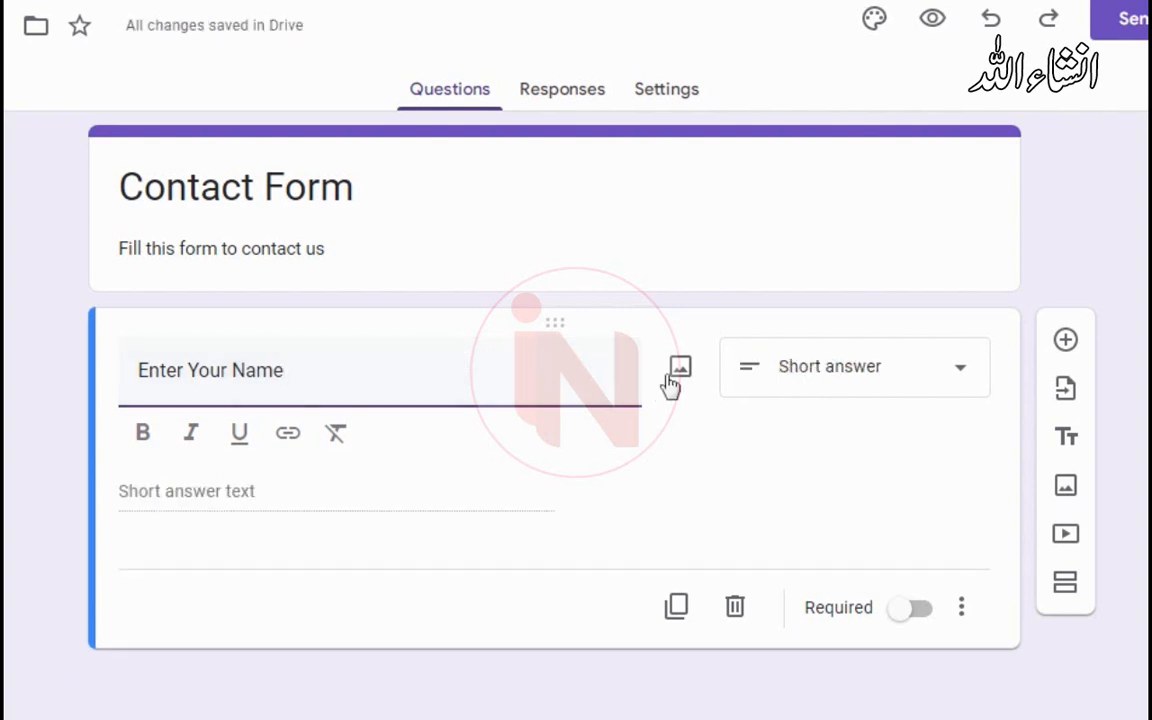
{"action": "left_click", "coordinate": [870, 375]}
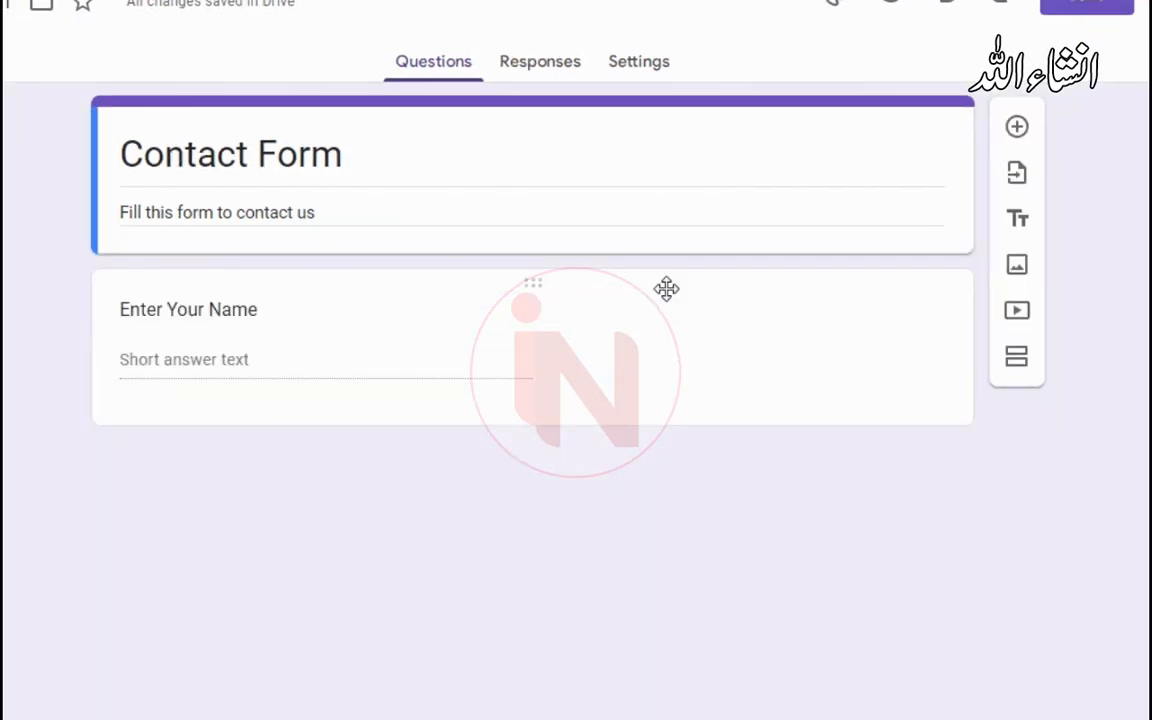
Add two more questions below the name question: "Enter your Whatsapp Number" with a short answer, and "Enter your Message"
{"action": "left_click", "coordinate": [594, 293]}
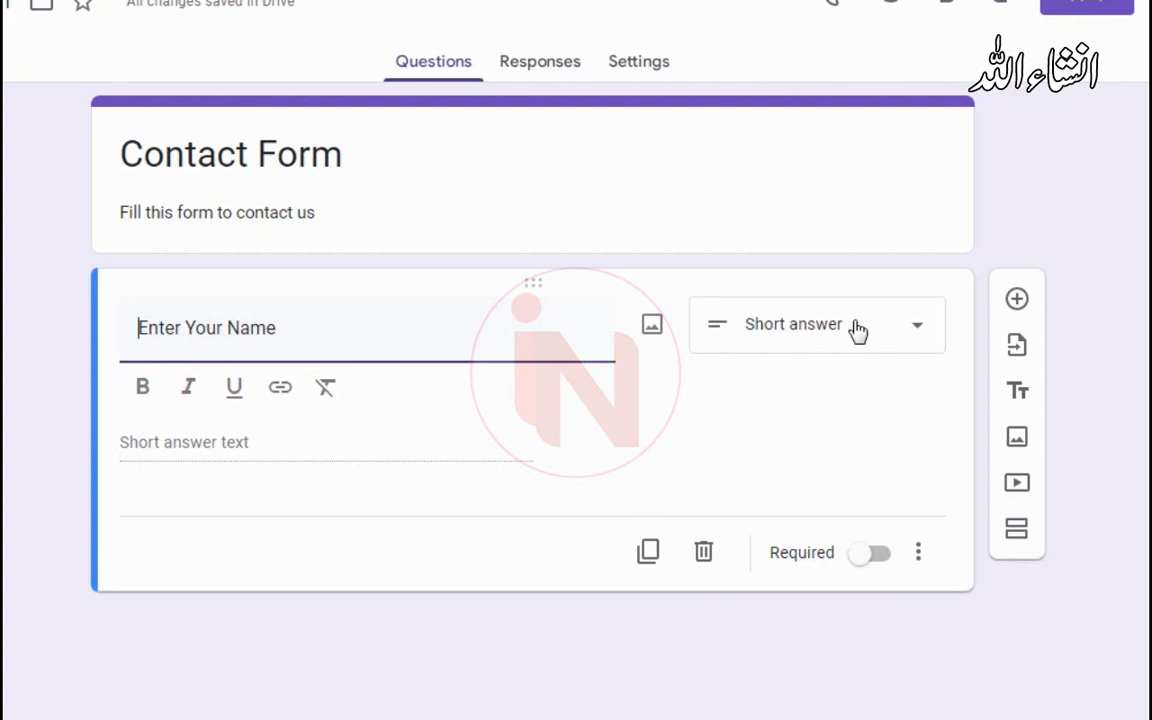
{"action": "left_click", "coordinate": [1017, 302]}
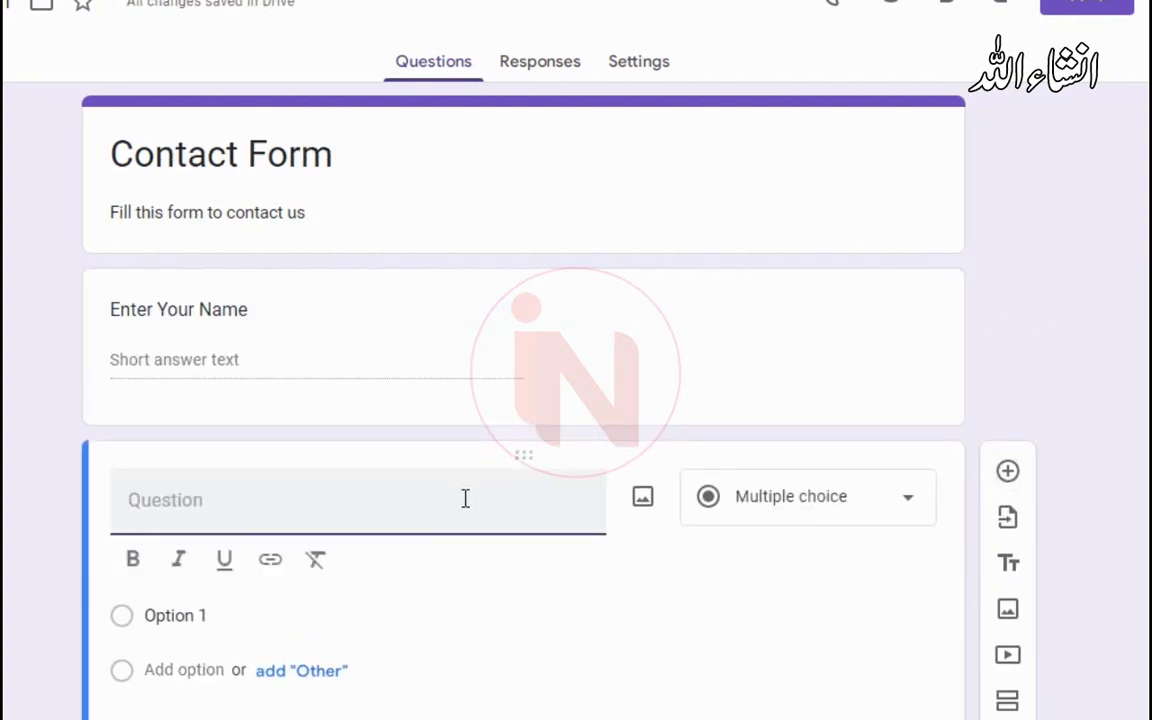
{"action": "type", "text": "Enter yo"}
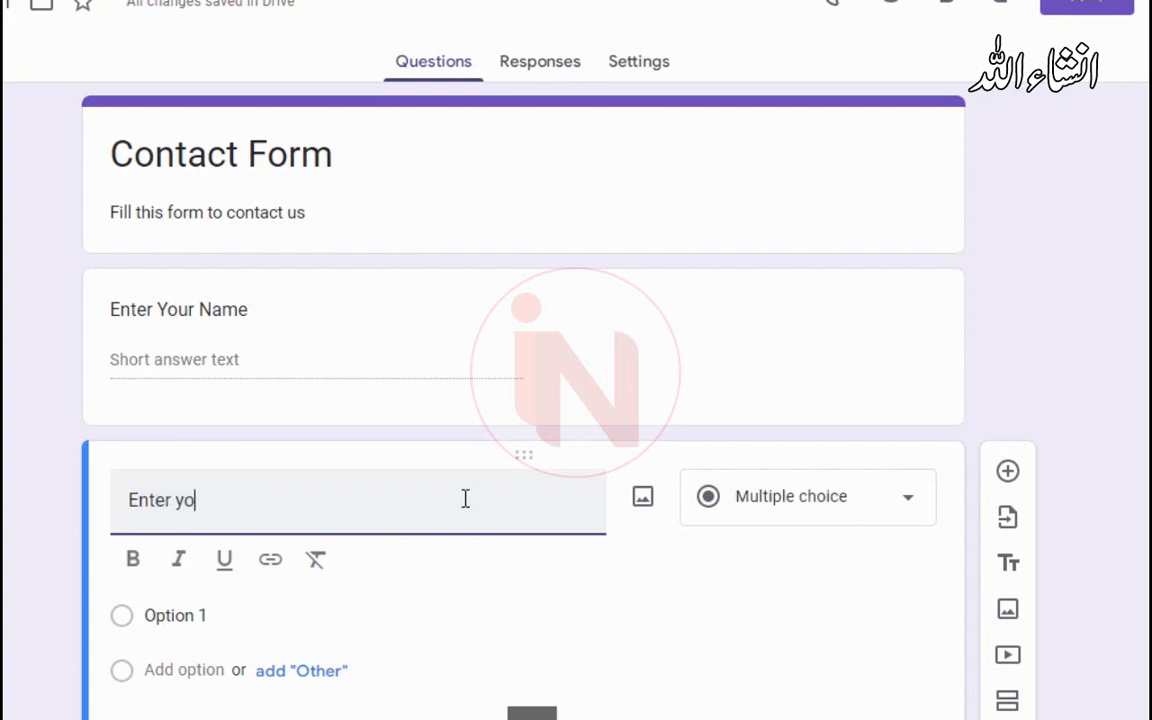
{"action": "type", "text": "ur Whatsa[["}
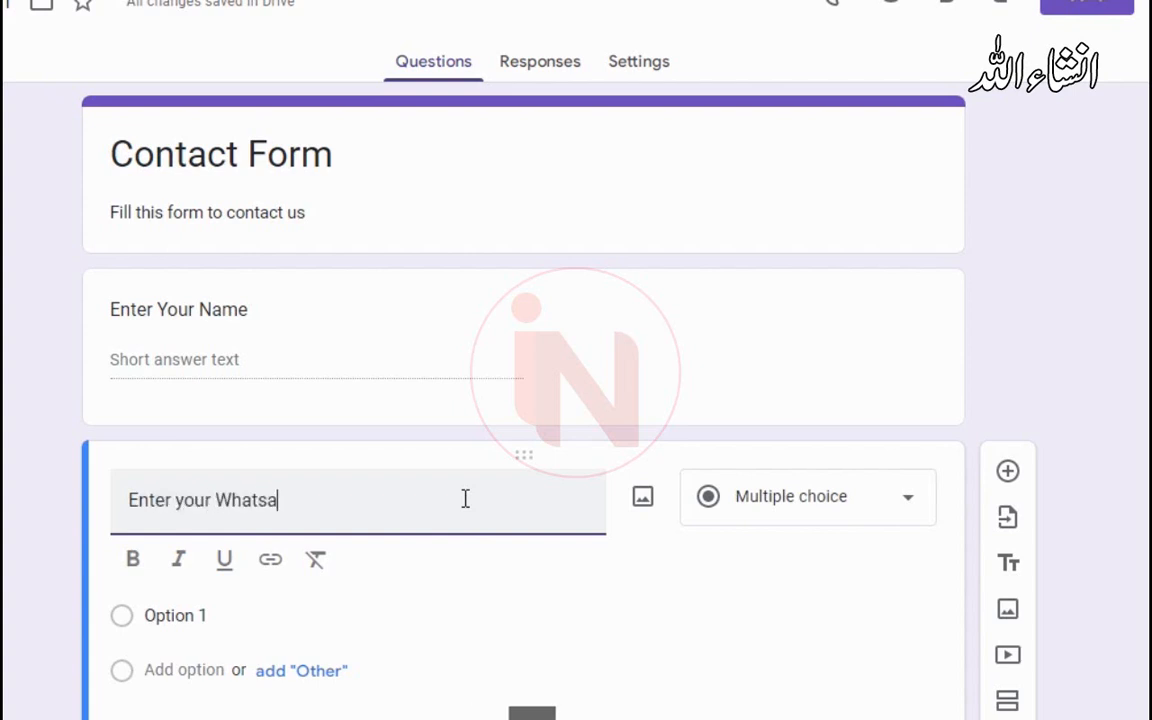
{"action": "key", "text": "BackSpace"}
{"action": "key", "text": "BackSpace"}
{"action": "key", "text": "BackSpace"}
{"action": "type", "text": "pp Number"}
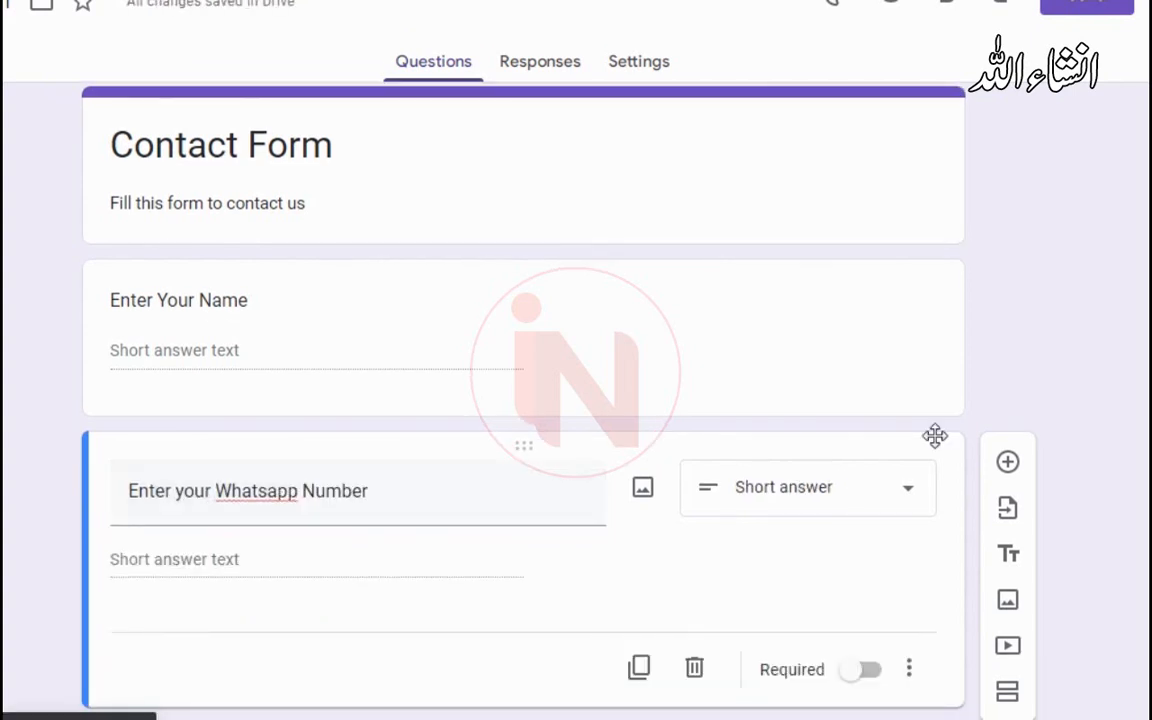
{"action": "left_click", "coordinate": [1007, 464]}
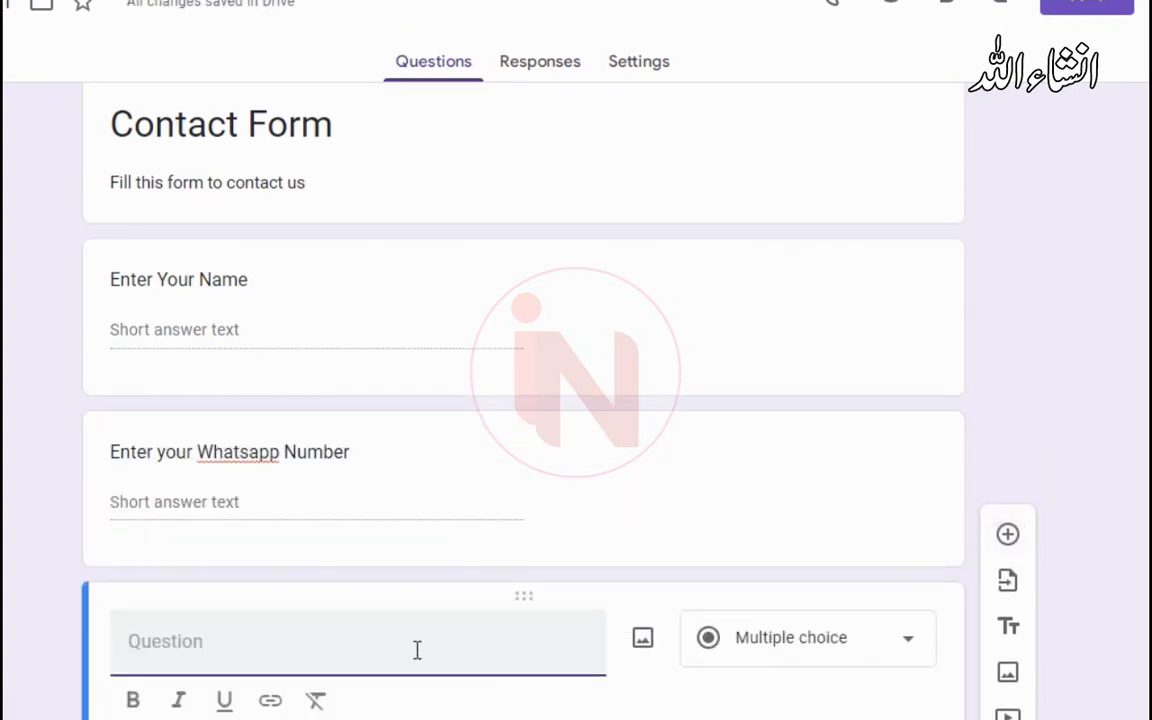
{"action": "type", "text": "Your Message"}
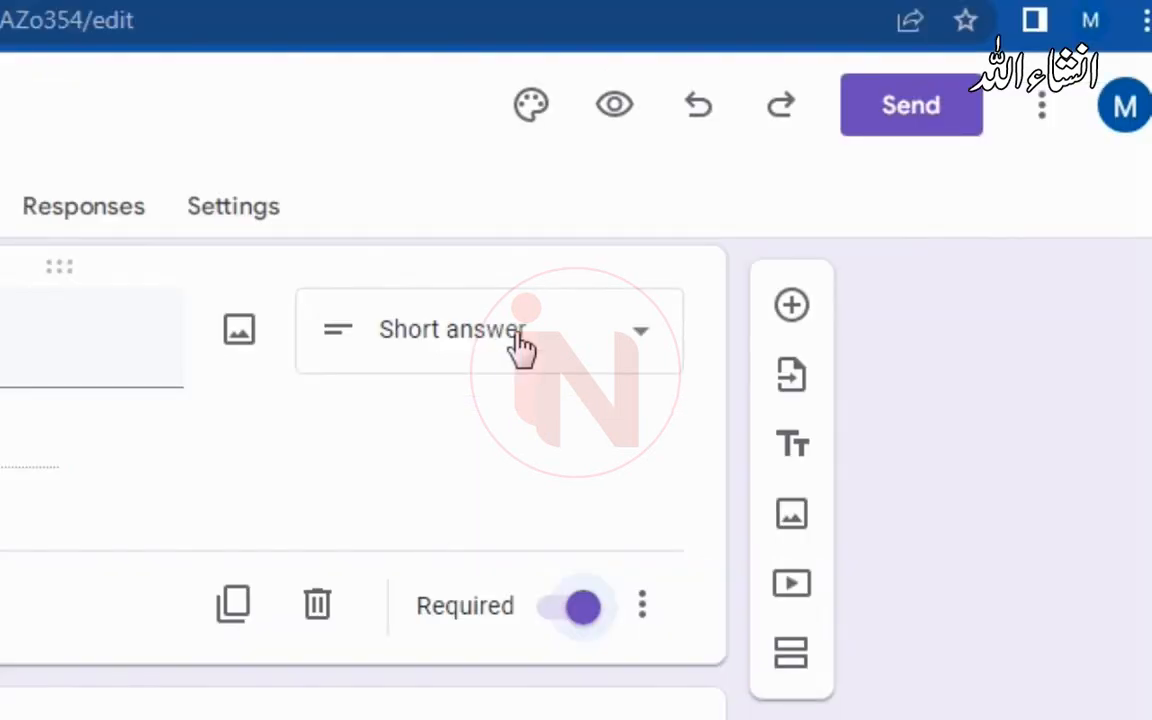
Copy the contact form's embed HTML code from its sending options
{"action": "left_click", "coordinate": [905, 125]}
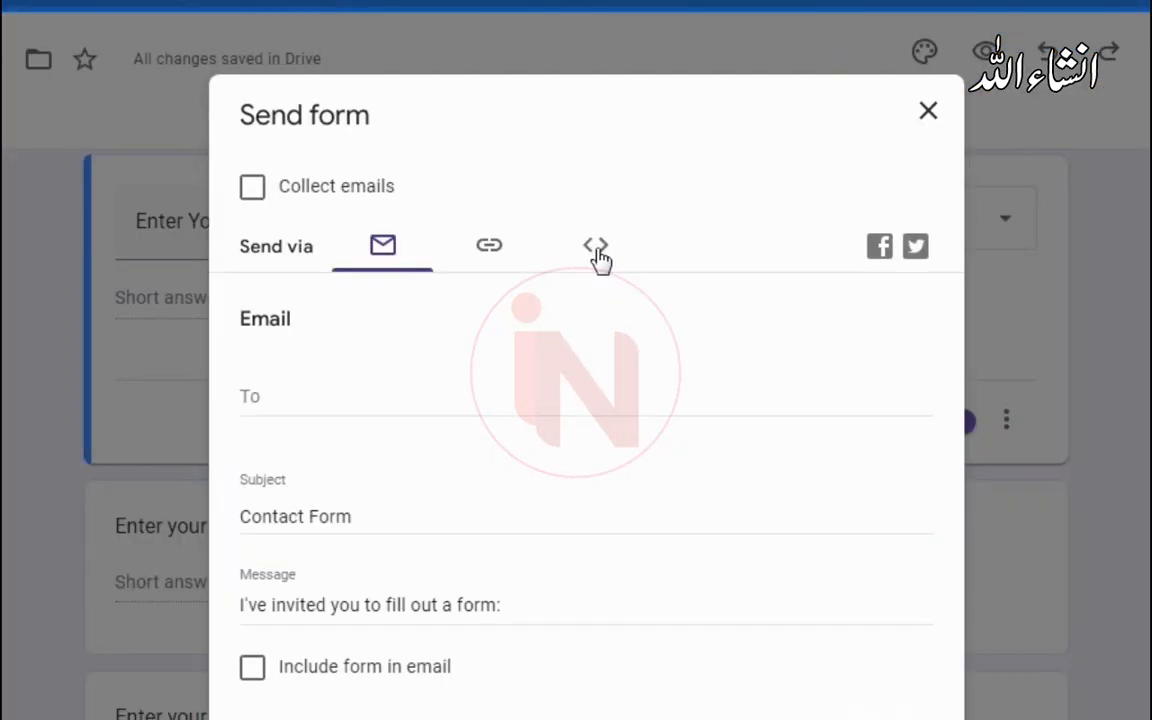
{"action": "left_click", "coordinate": [597, 252]}
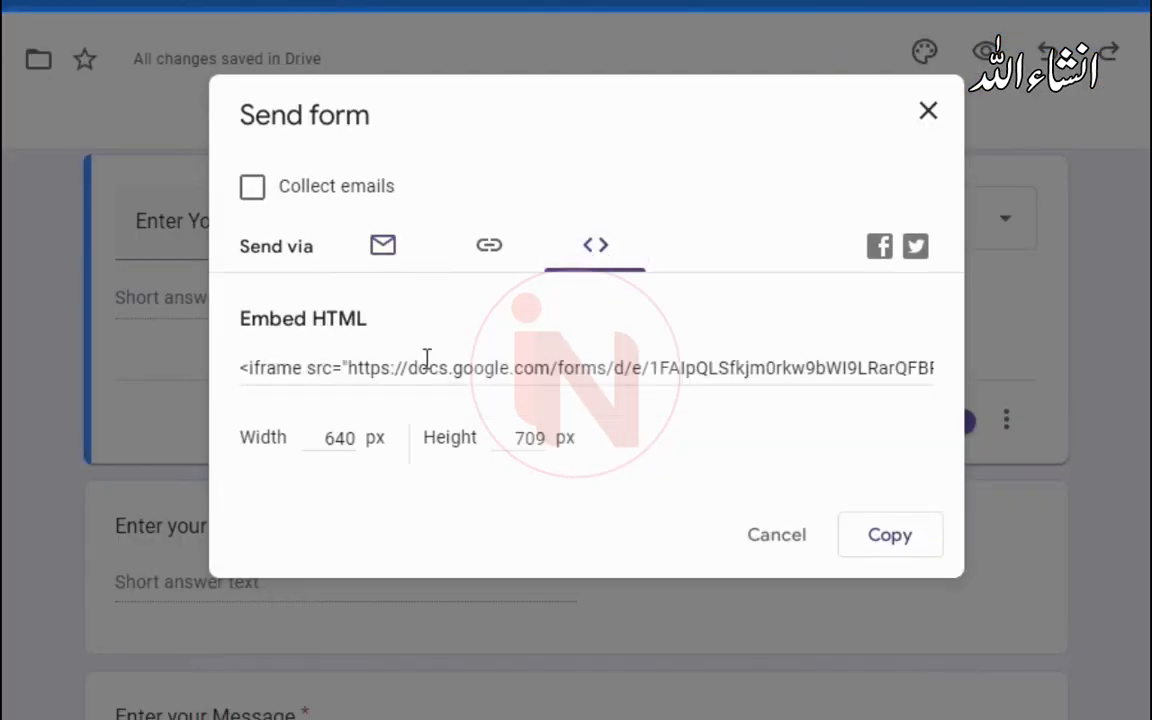
{"action": "left_click", "coordinate": [304, 369]}
{"action": "left_click", "coordinate": [878, 538]}
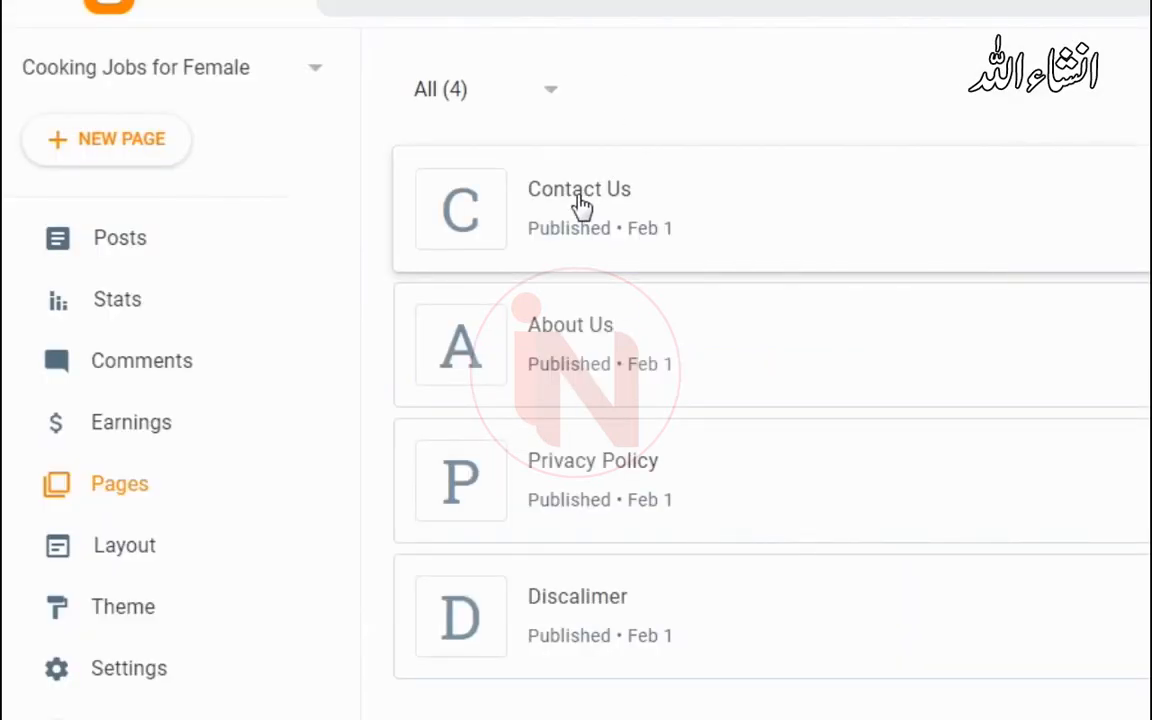
Switch to Blogger and replace the Contact Us page's HTML with the copied form embed code
{"action": "left_click", "coordinate": [581, 203]}
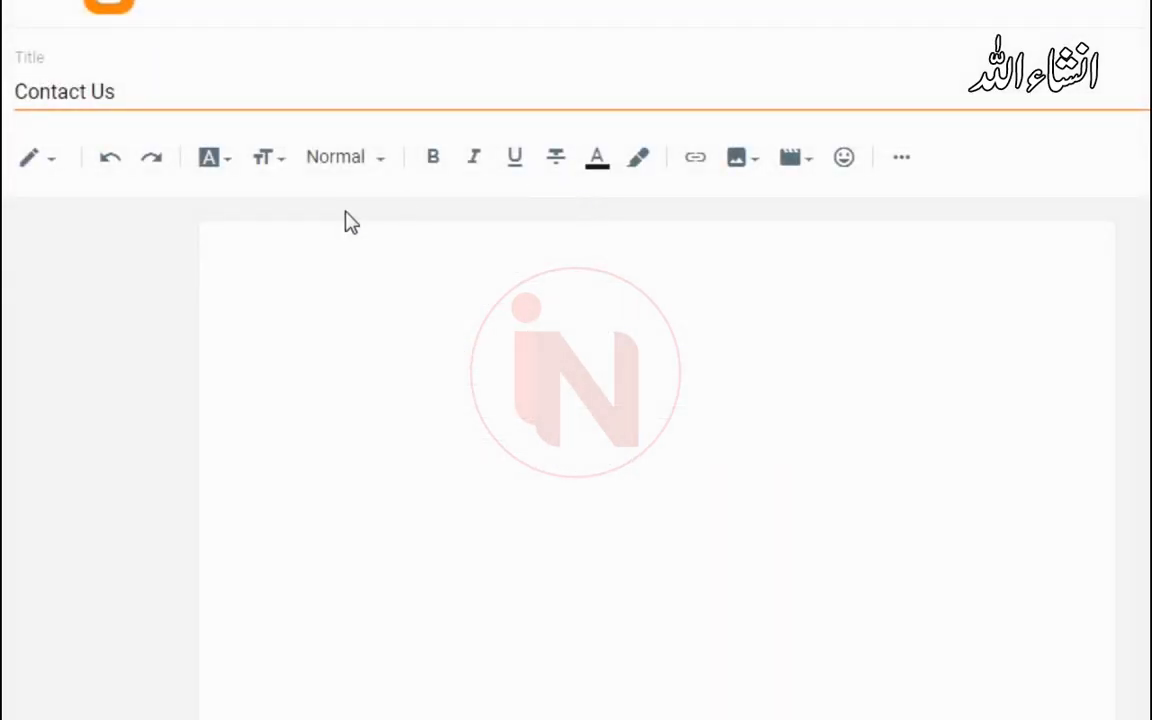
{"action": "left_click", "coordinate": [42, 158]}
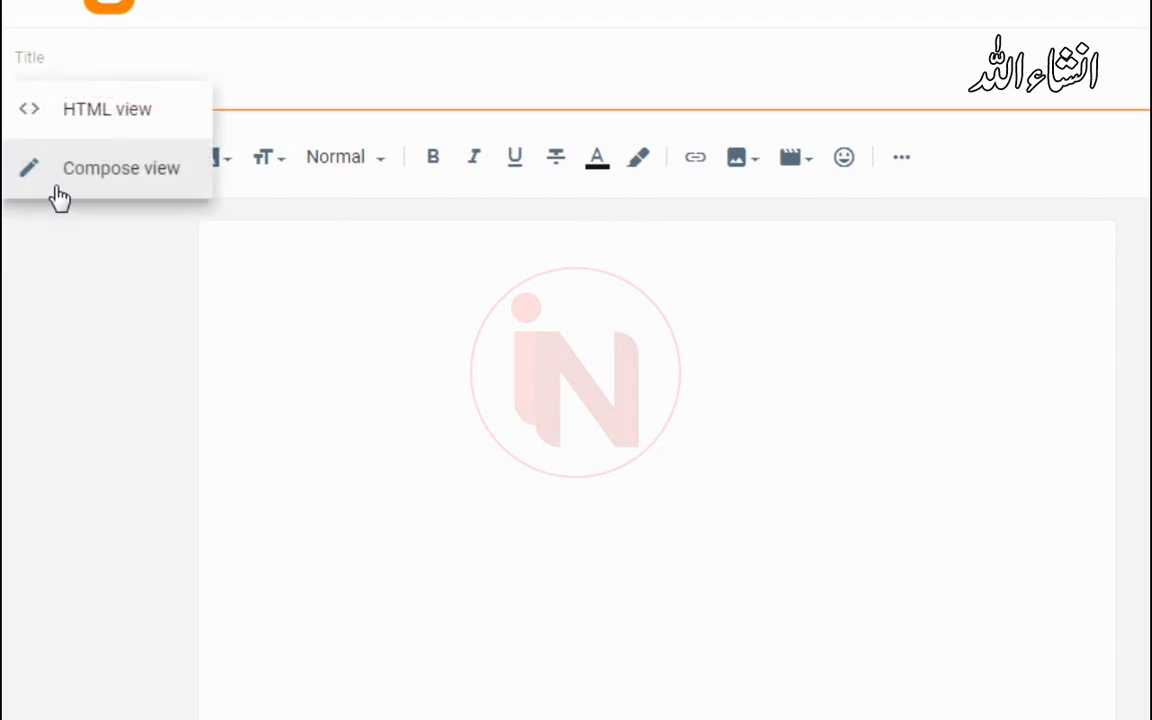
{"action": "left_click", "coordinate": [86, 121]}
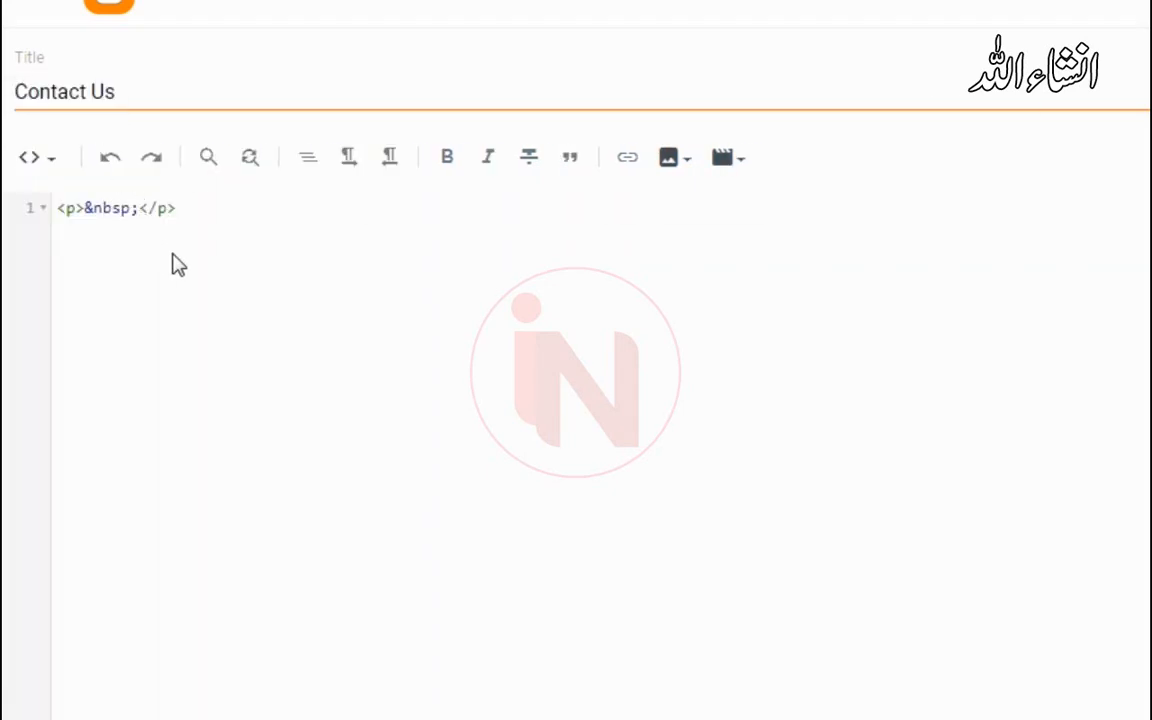
{"action": "key", "text": "BackSpace"}
{"action": "key", "text": "BackSpace"}
{"action": "key", "text": "BackSpace"}
{"action": "key", "text": "BackSpace"}
{"action": "key", "text": "BackSpace"}
{"action": "key", "text": "BackSpace"}
{"action": "key", "text": "BackSpace"}
{"action": "key", "text": "BackSpace"}
{"action": "key", "text": "BackSpace"}
{"action": "key", "text": "BackSpace"}
{"action": "key", "text": "BackSpace"}
{"action": "key", "text": "BackSpace"}
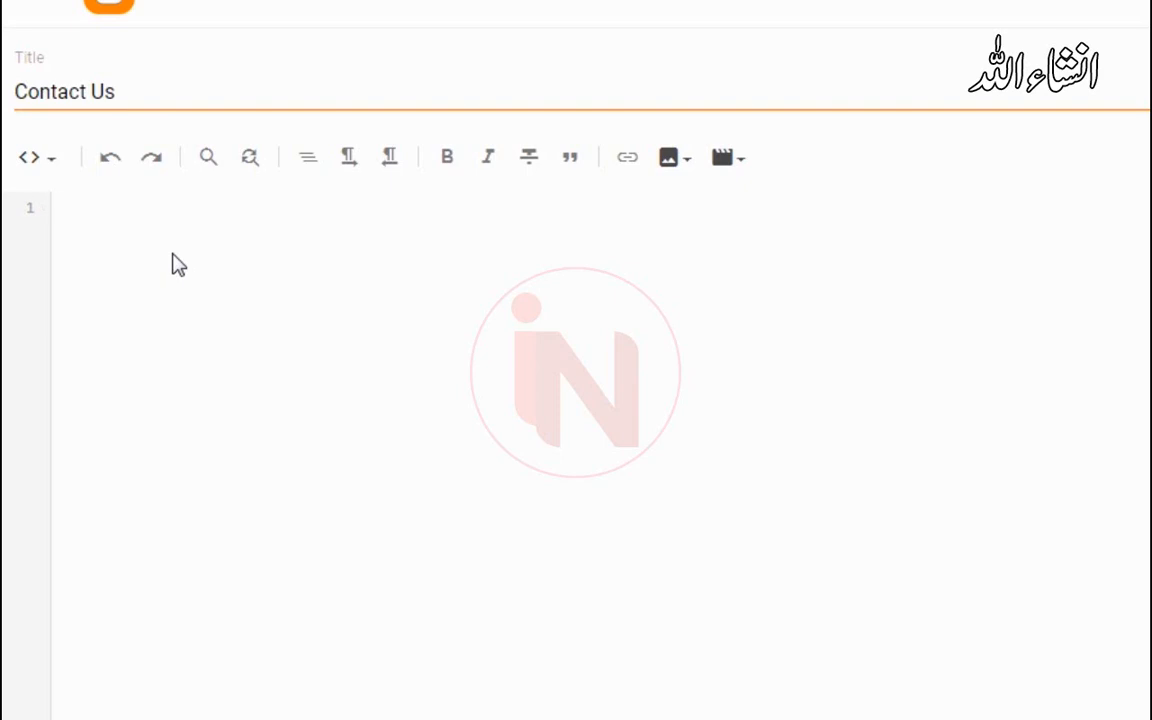
{"action": "key", "text": "ctrl+v"}
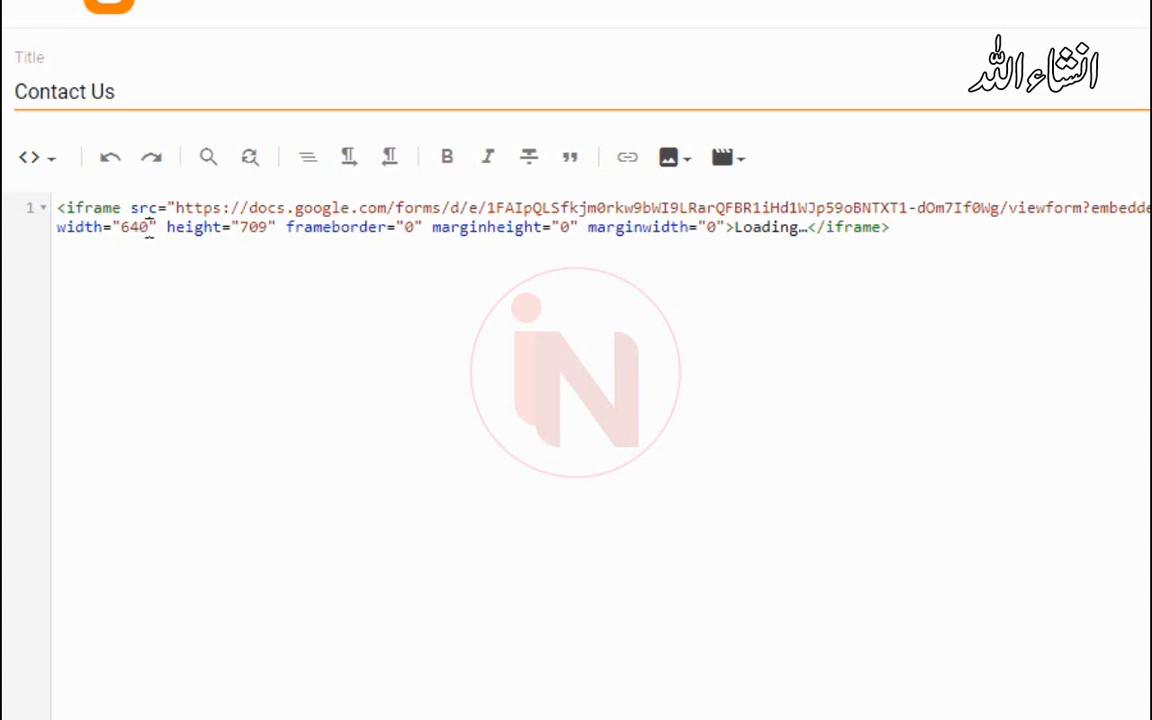
Set the embedded form's iframe width to 100% and return the Contact Us page to Compose view
{"action": "left_click", "coordinate": [148, 228]}
{"action": "key", "text": "BackSpace"}
{"action": "key", "text": "BackSpace"}
{"action": "key", "text": "BackSpace"}
{"action": "type", "text": "19"}
{"action": "key", "text": "BackSpace"}
{"action": "type", "text": "00%"}
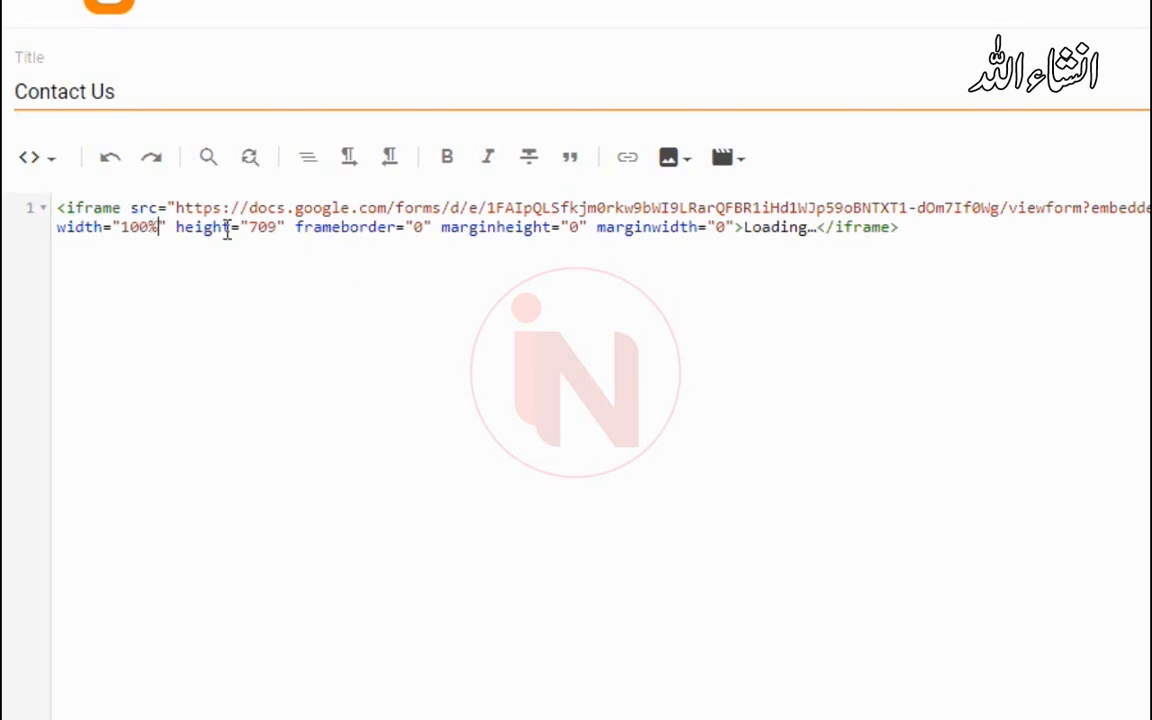
{"action": "left_click", "coordinate": [31, 158]}
{"action": "left_click", "coordinate": [72, 230]}
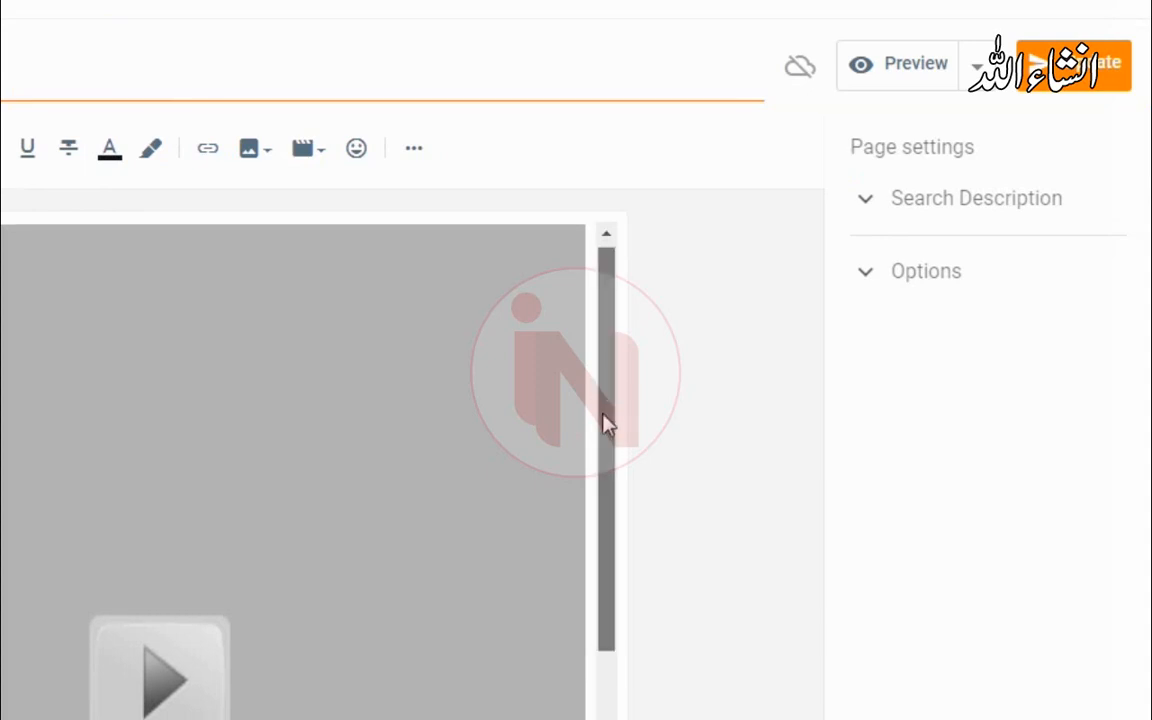
Update the Contact Us page with the embedded form and copy the published page's URL
{"action": "left_click_drag", "start_coordinate": [606, 424], "coordinate": [625, 594]}
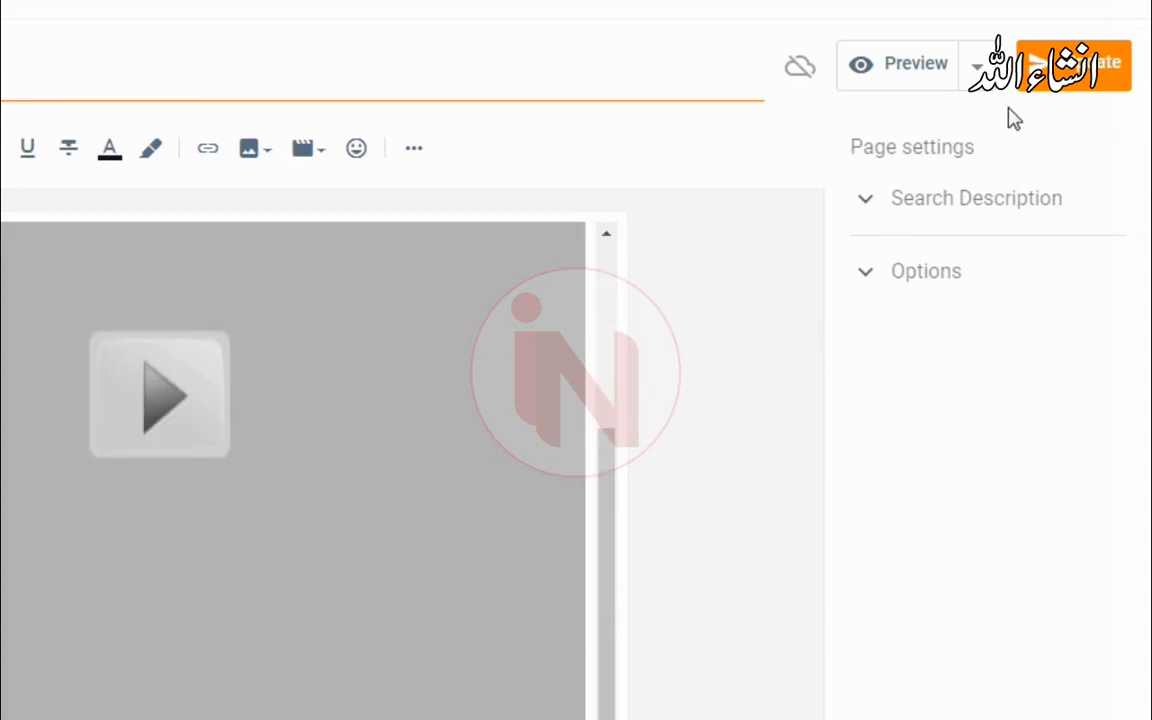
{"action": "left_click", "coordinate": [1068, 80]}
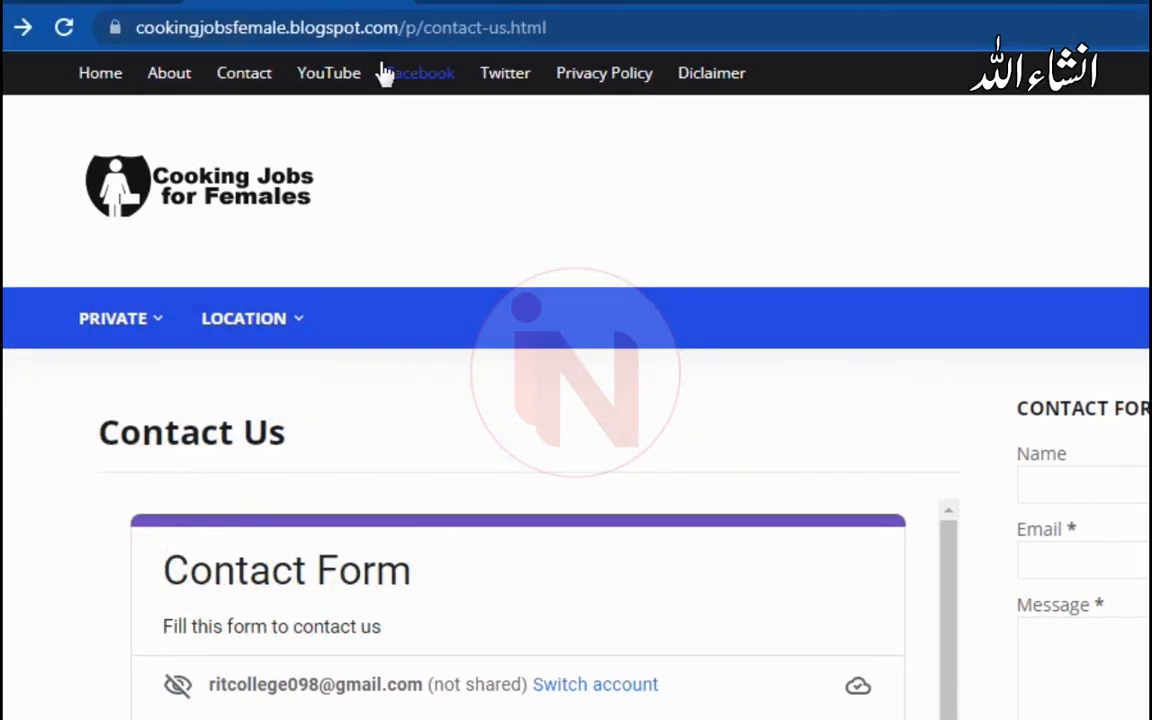
{"action": "mouse_move", "coordinate": [335, 357]}
{"action": "left_click", "coordinate": [566, 24]}
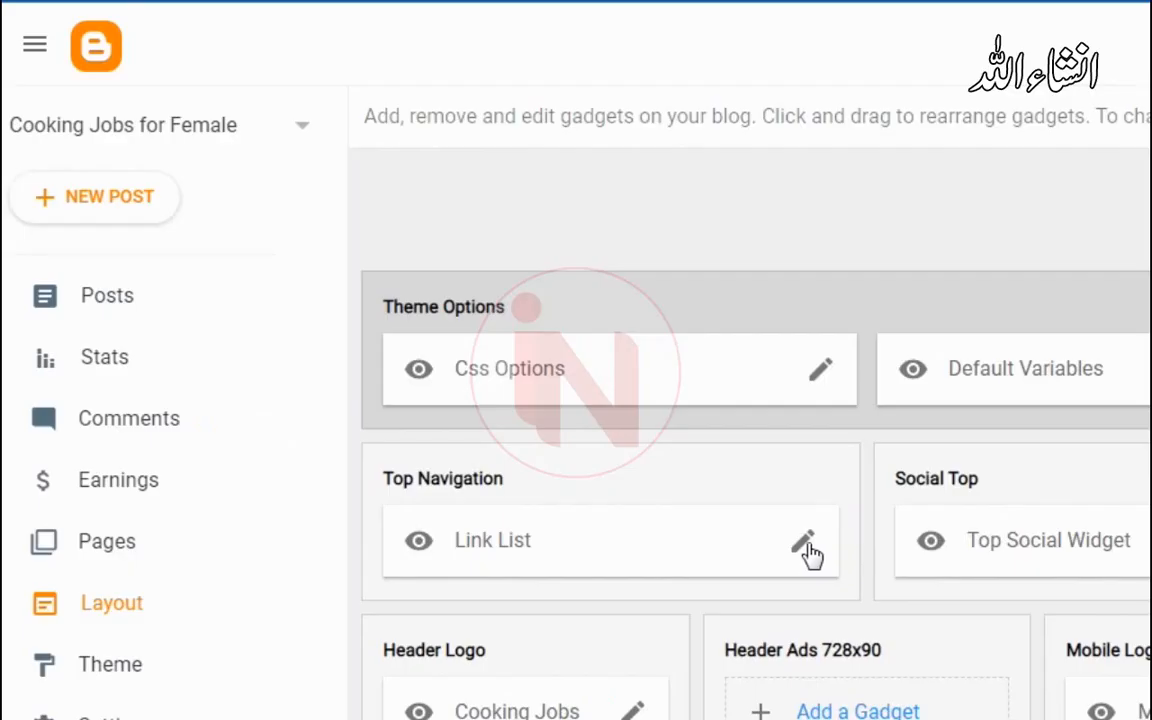
{"action": "left_click", "coordinate": [806, 548]}
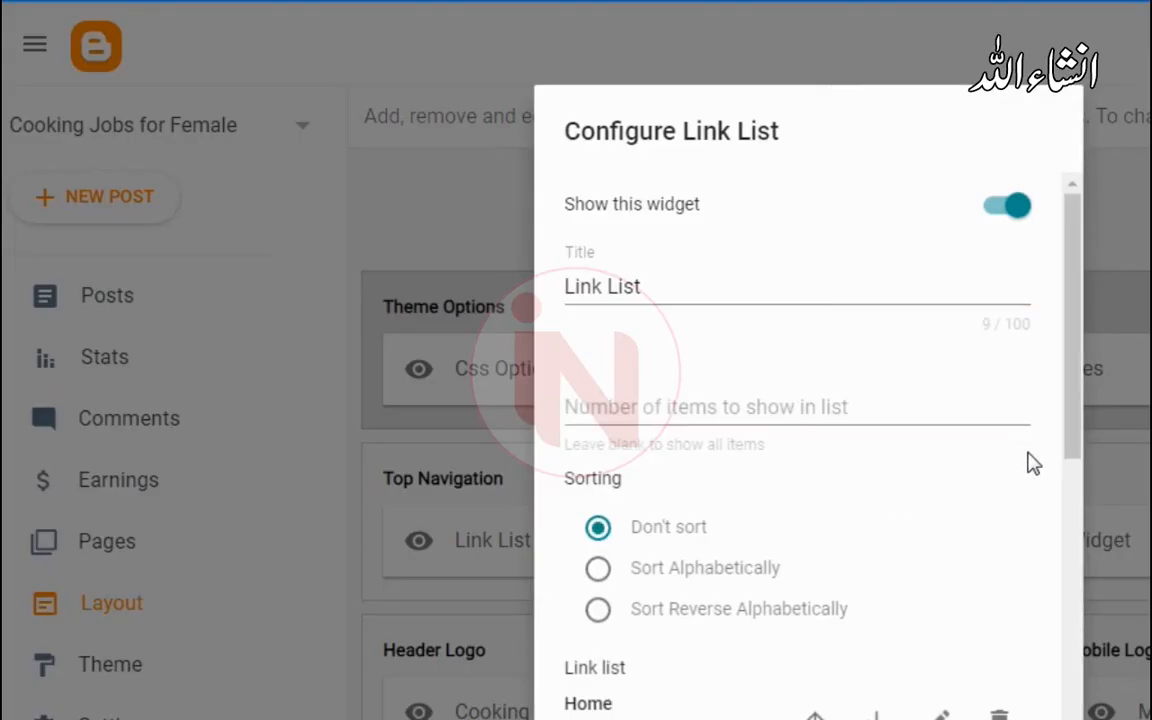
{"action": "scroll", "coordinate": [1080, 420], "scroll_direction": "down", "scroll_amount": 1}
{"action": "scroll", "coordinate": [1088, 450], "scroll_direction": "down", "scroll_amount": 4}
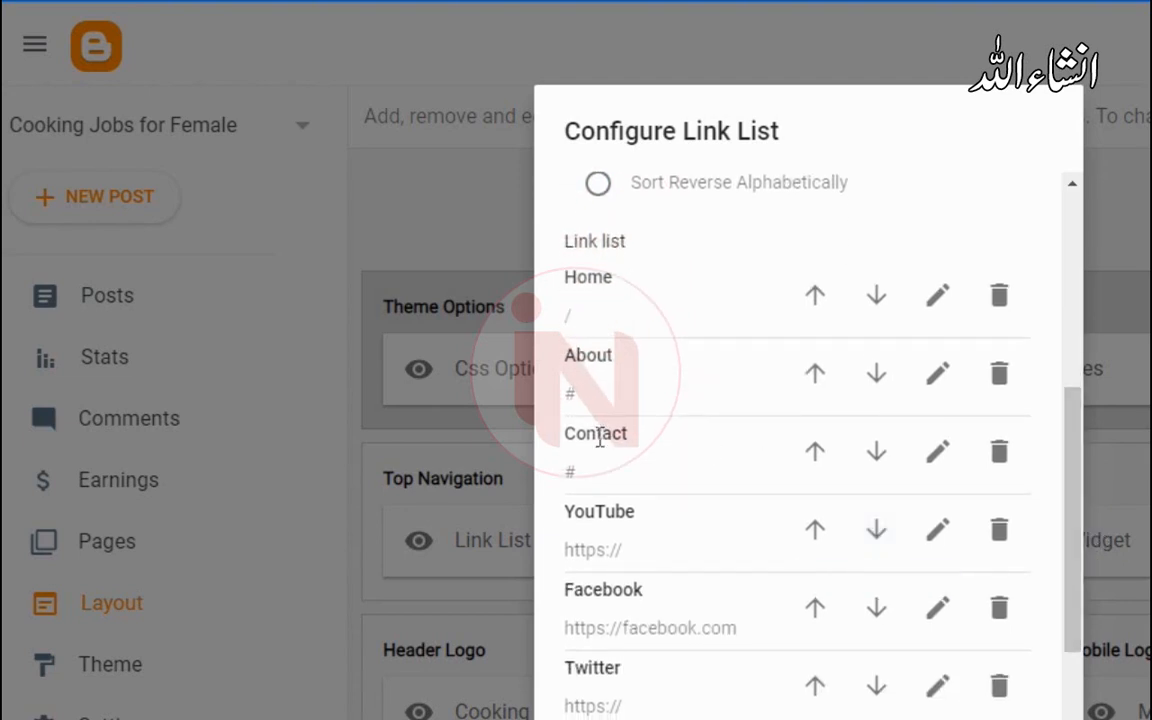
{"action": "left_click", "coordinate": [940, 455]}
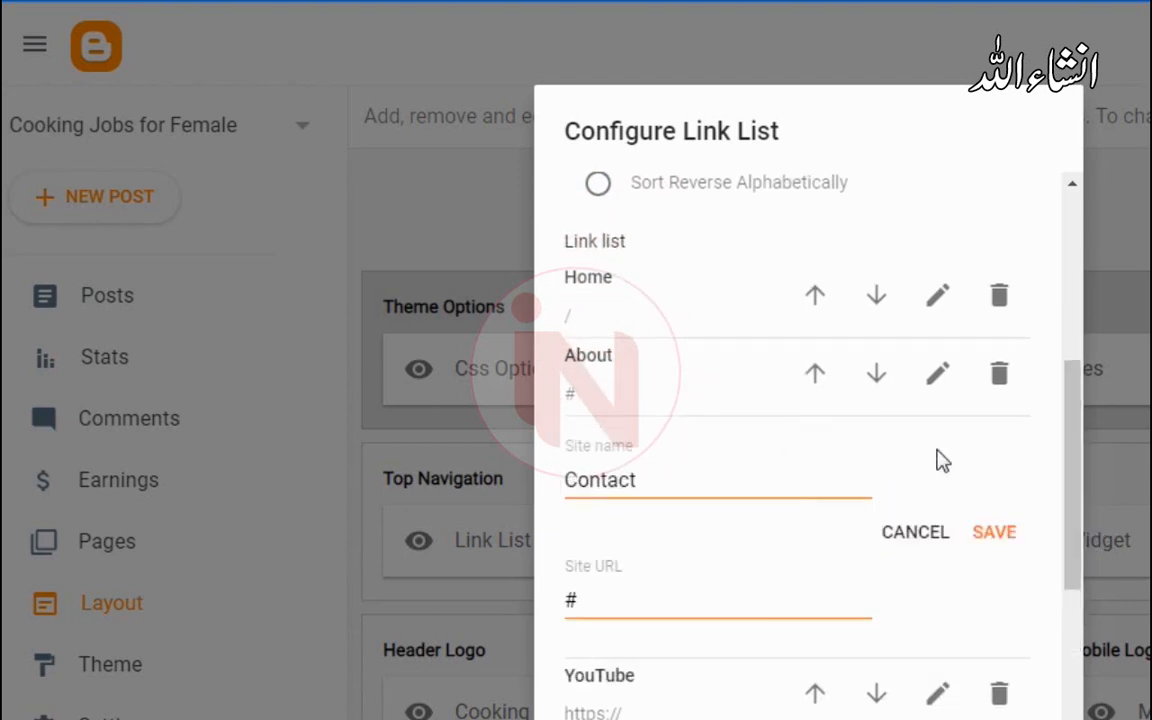
{"action": "left_click", "coordinate": [674, 600]}
{"action": "key", "text": "BackSpace"}
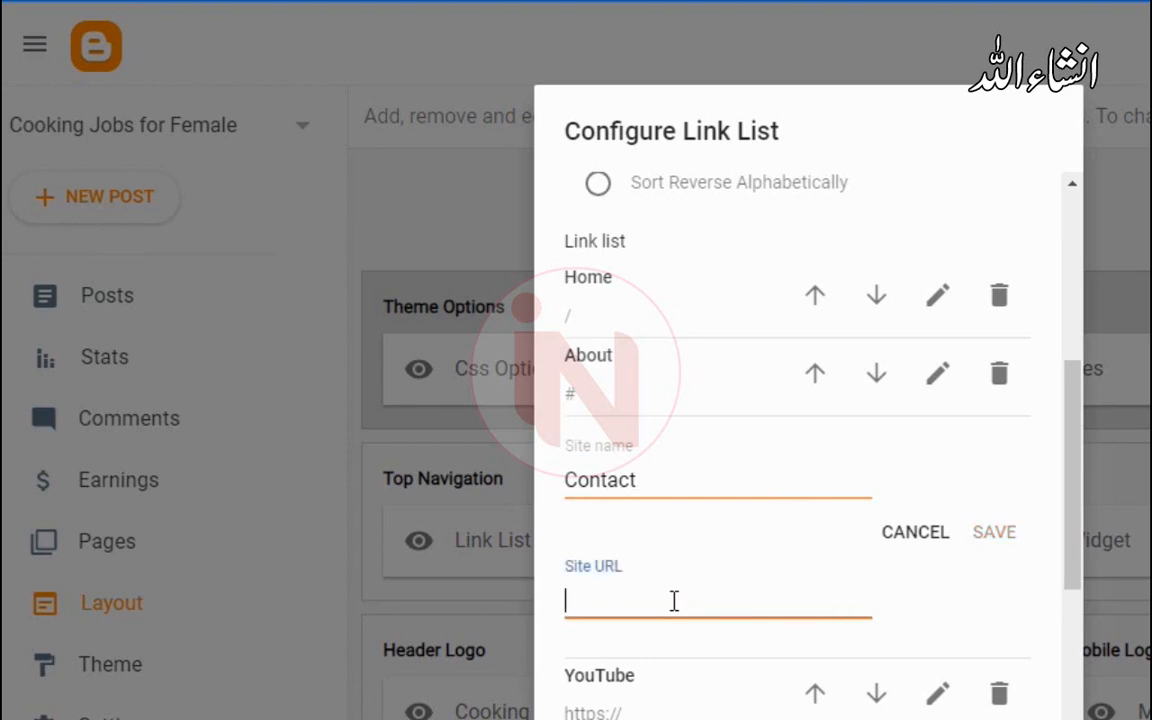
{"action": "key", "text": "ctrl+v"}
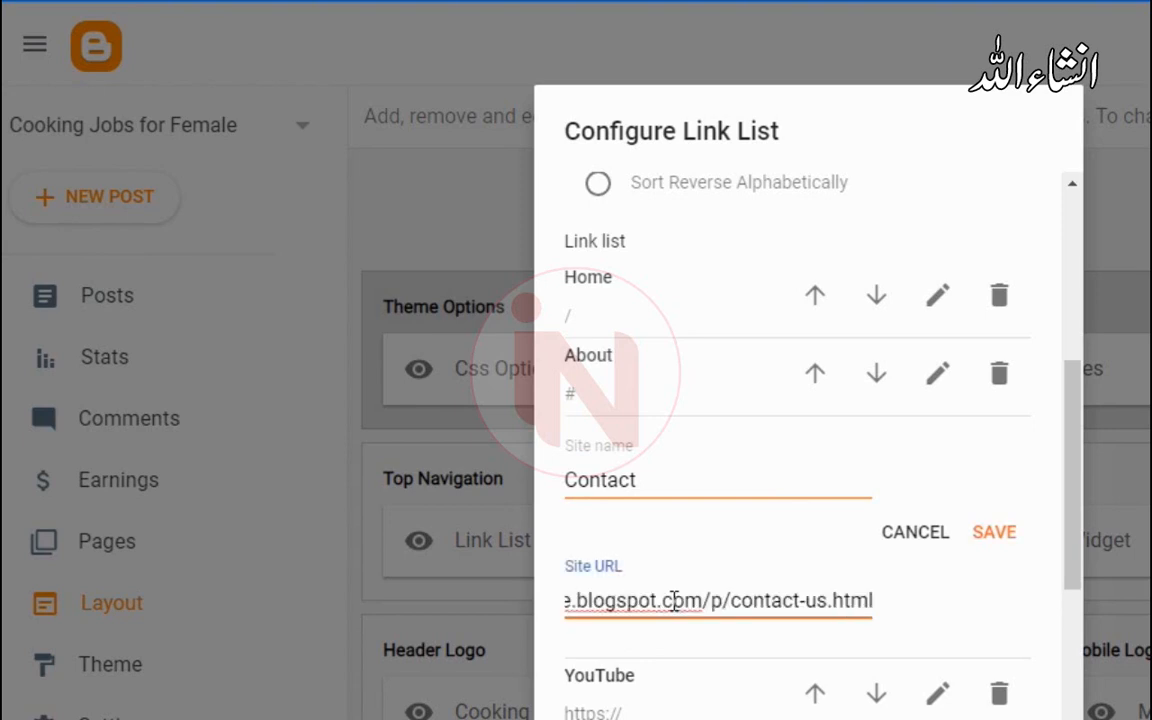
{"action": "left_click", "coordinate": [994, 533]}
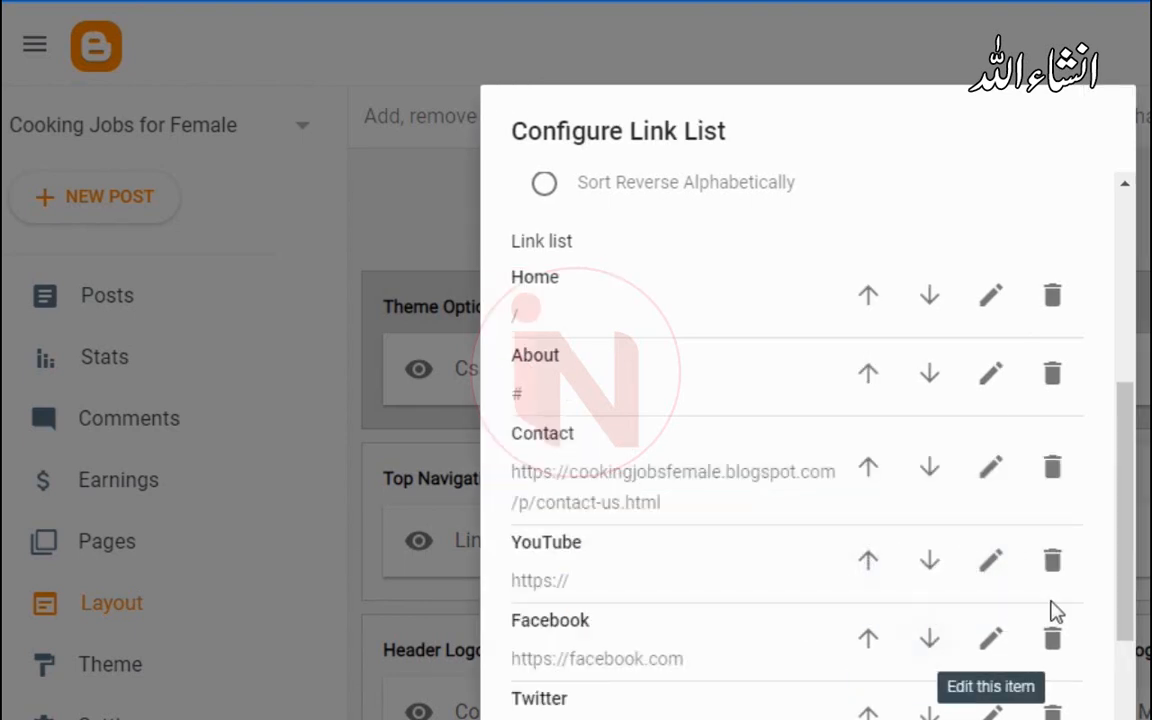
{"action": "left_click_drag", "start_coordinate": [1127, 588], "coordinate": [1127, 690]}
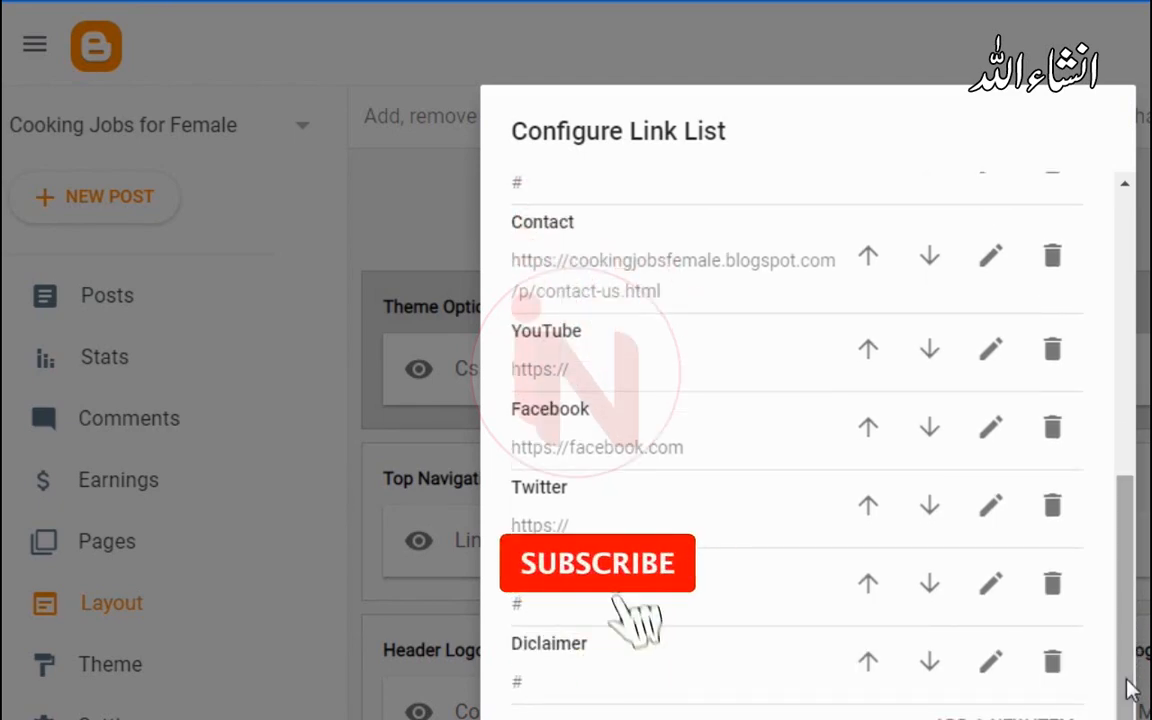